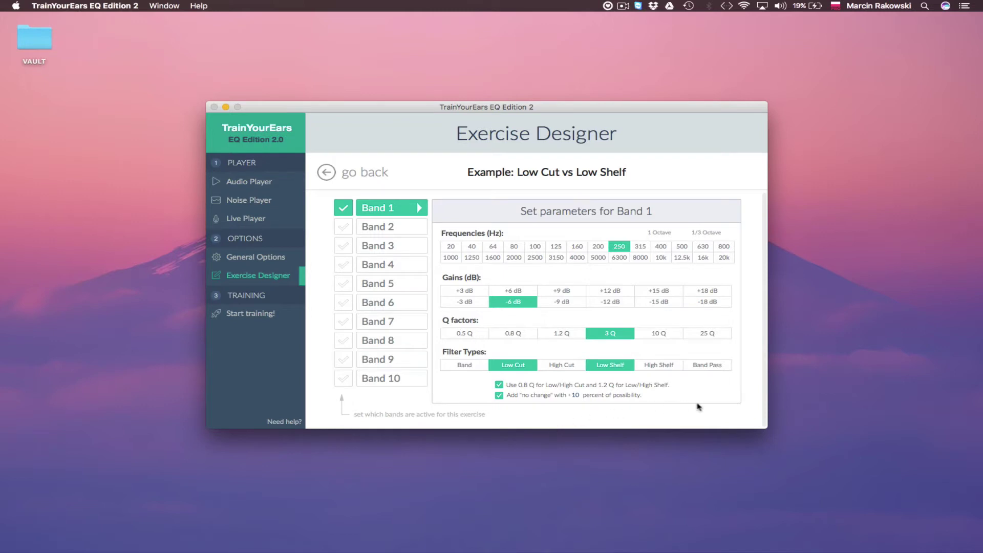
# Look through the band parameters and audio options of the Low Cut vs Low Shelf exercise.
pyautogui.scroll(3, 745, 383)
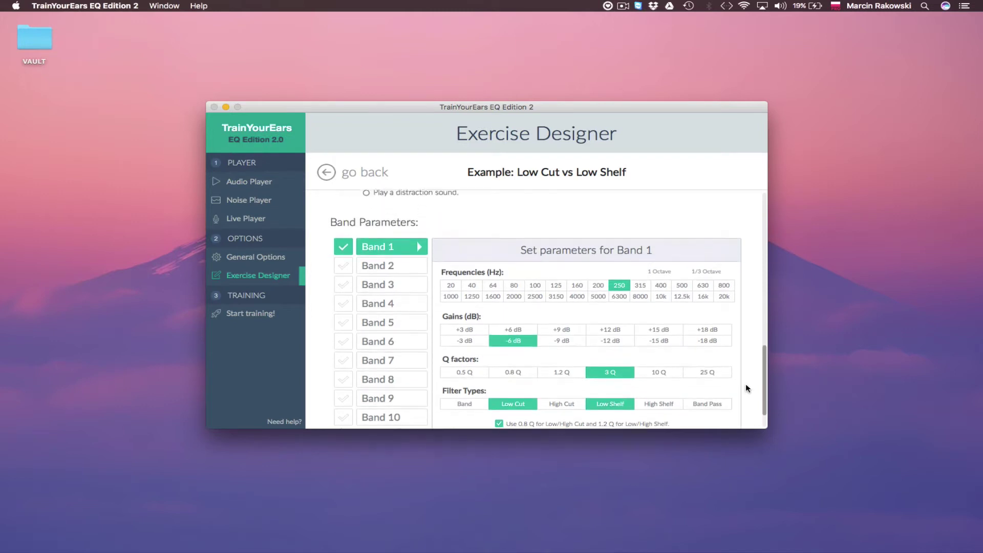
pyautogui.scroll(5, 745, 383)
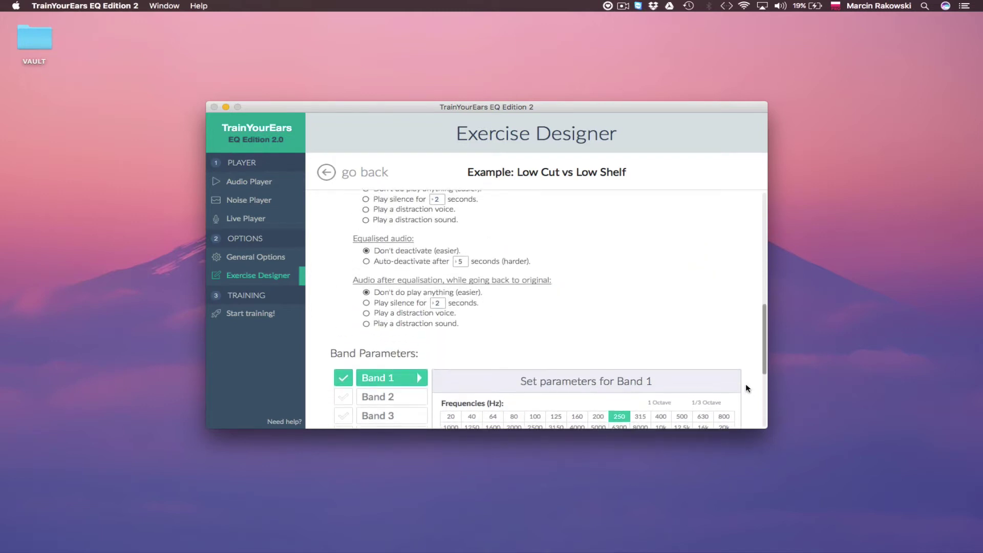
pyautogui.scroll(2, 746, 388)
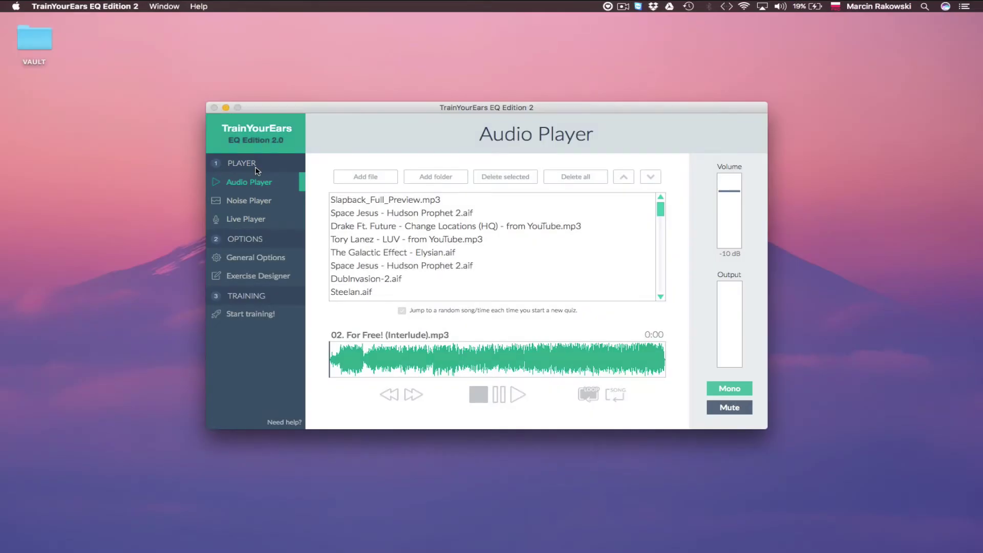
# Open the noise player, audition white noise and return to pink noise.
pyautogui.click(262, 198)
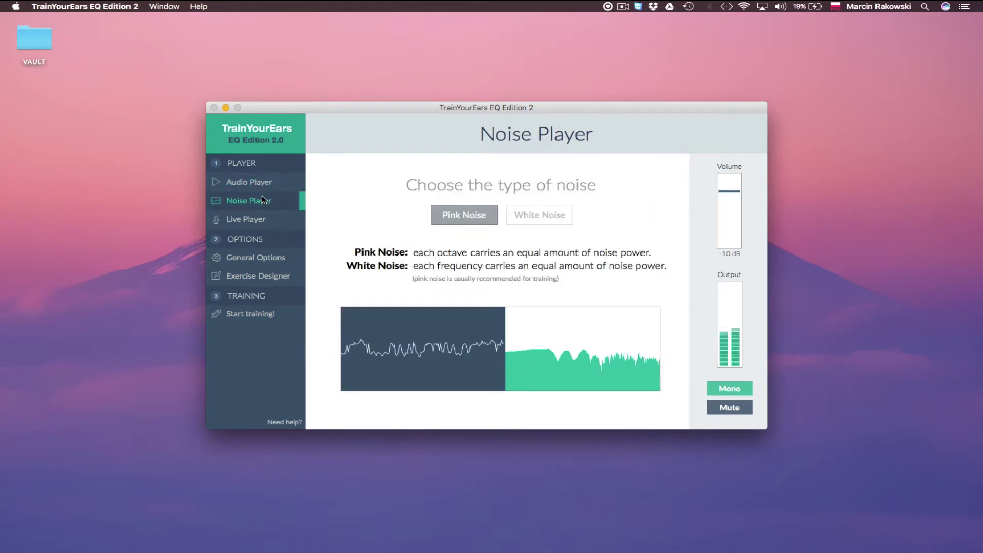
pyautogui.click(553, 218)
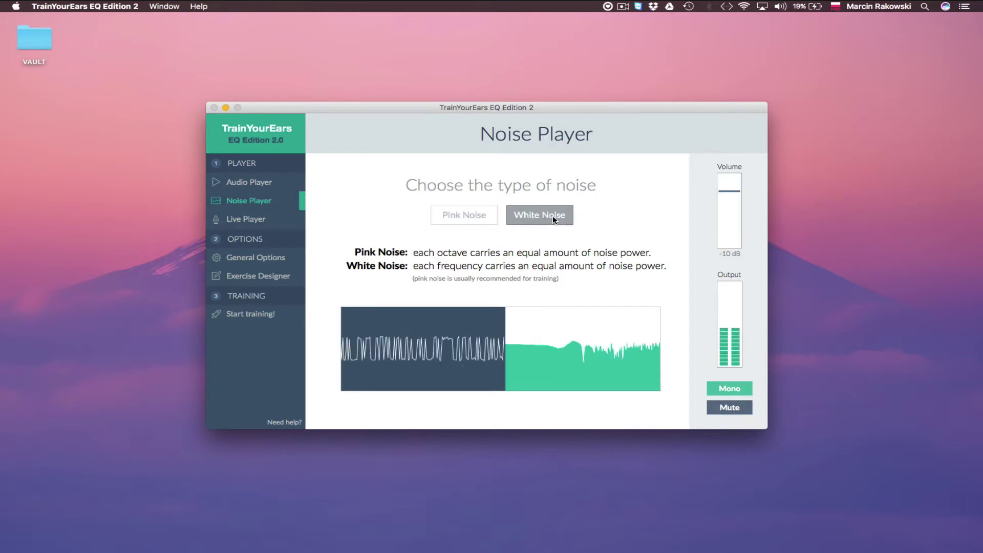
pyautogui.click(464, 218)
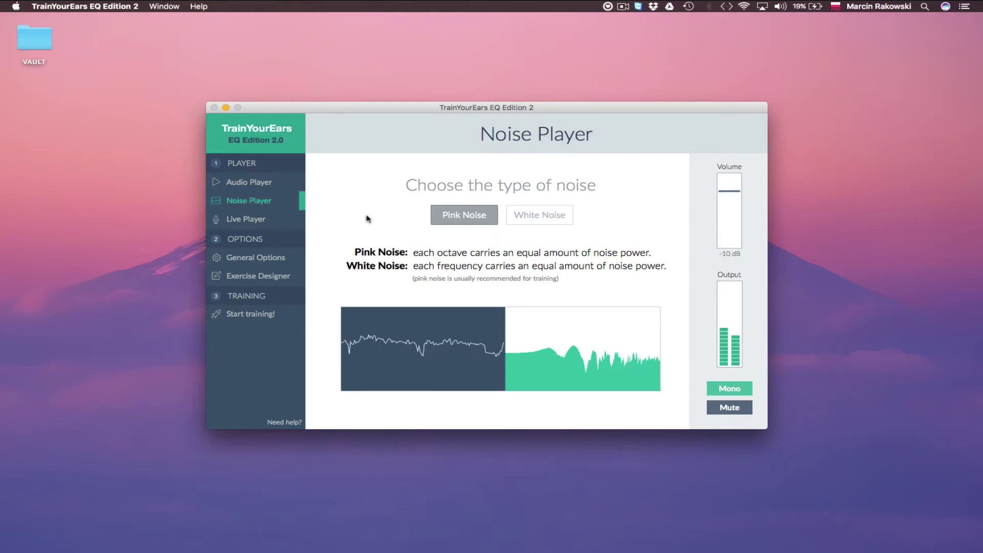
# View the live player page and examine the general options through to the VST/AU plugin slots.
pyautogui.click(255, 221)
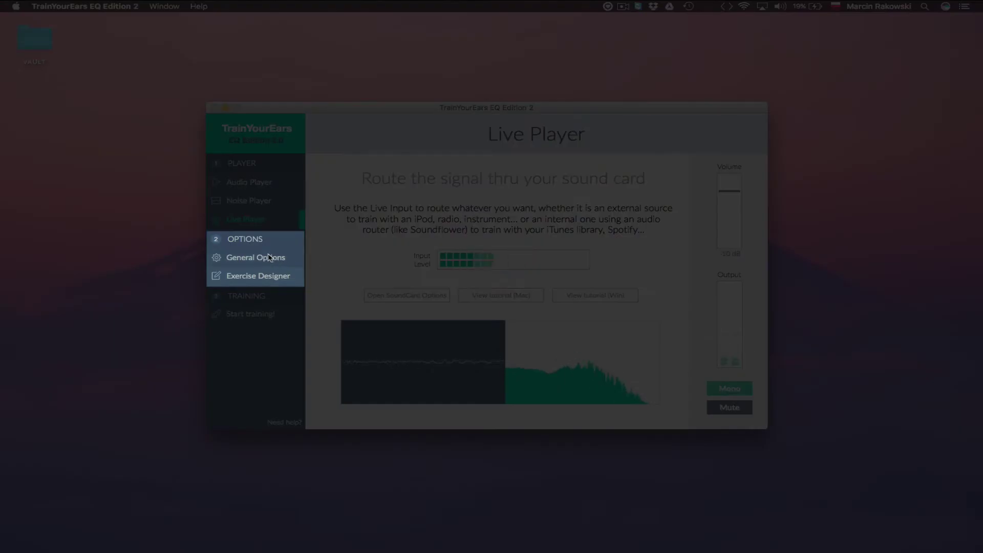
pyautogui.click(269, 257)
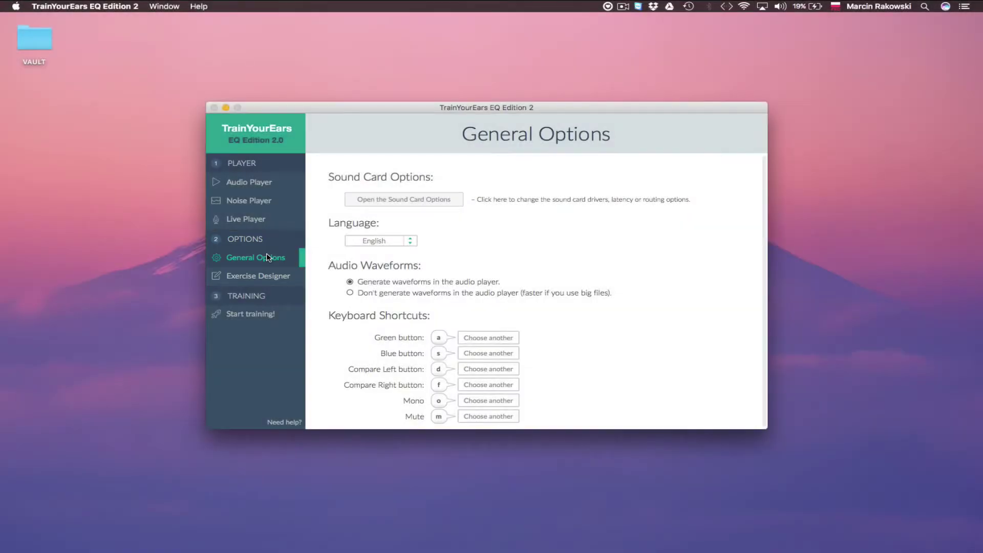
pyautogui.scroll(-3, 581, 373)
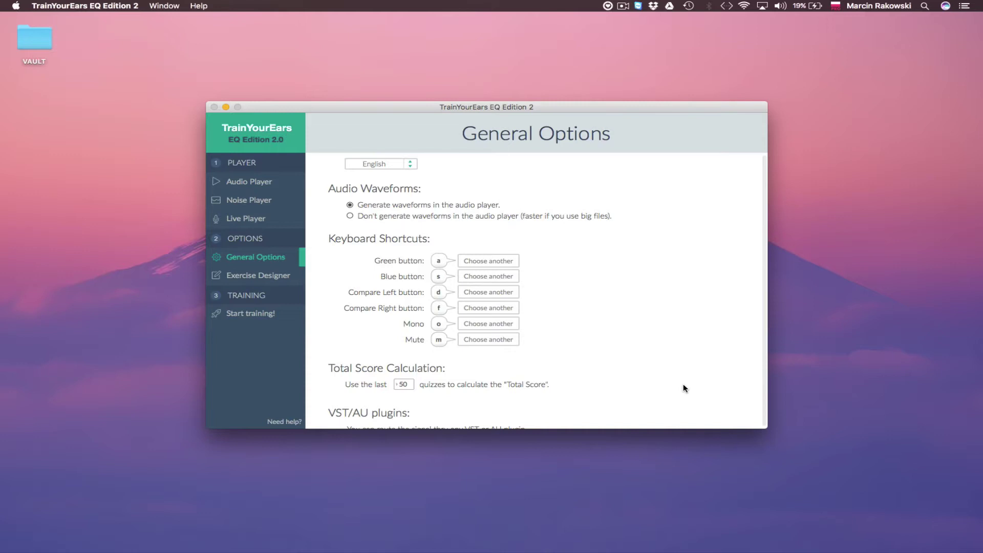
pyautogui.scroll(-1, 683, 388)
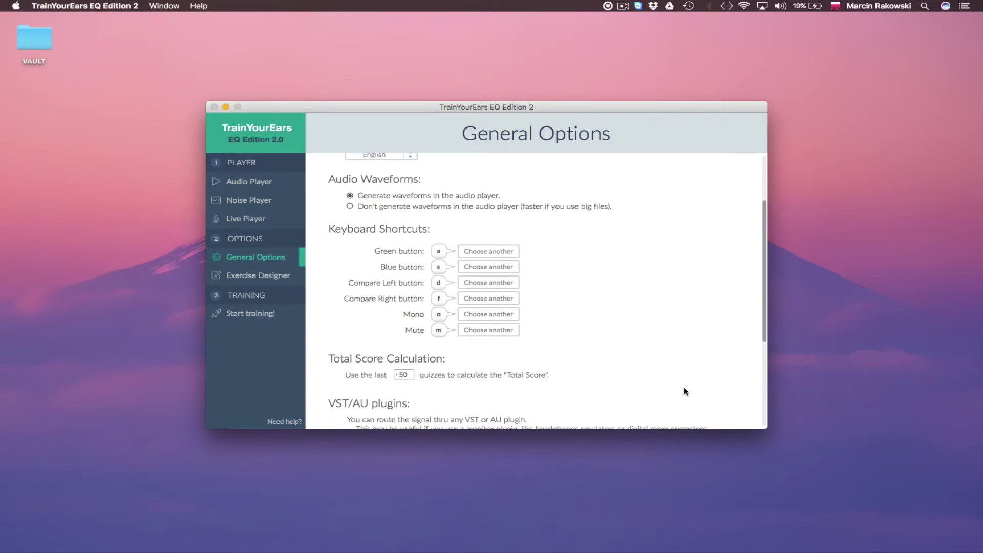
pyautogui.scroll(-6, 684, 388)
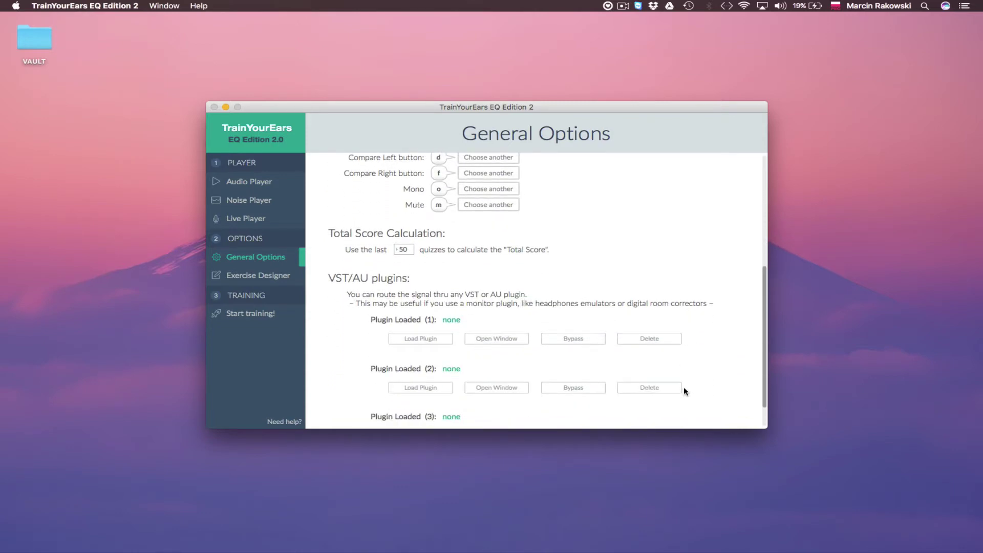
pyautogui.scroll(-2, 685, 390)
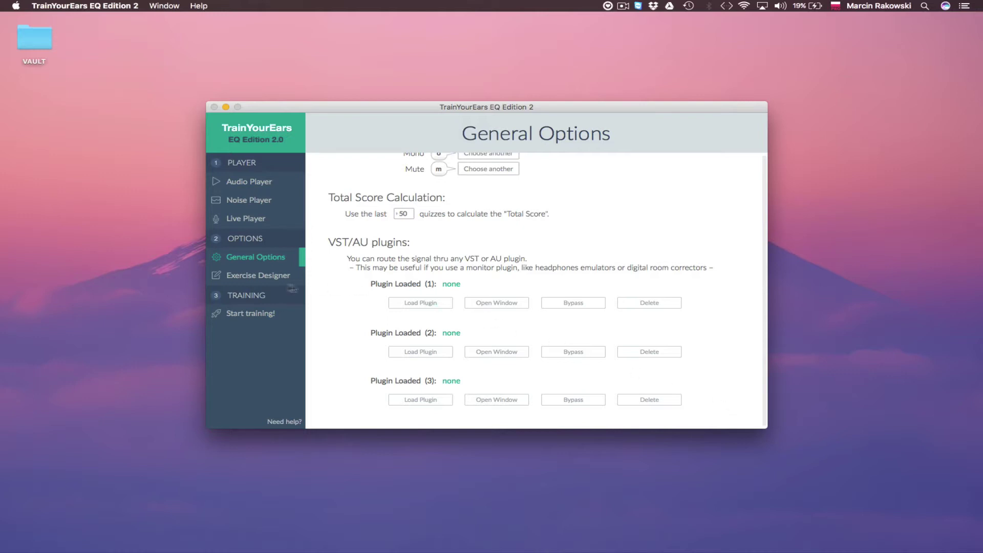
# Examine the Low Cut vs Low Shelf exercise's band parameters, audio options and available quiz modes in the Exercise Designer.
pyautogui.click(258, 276)
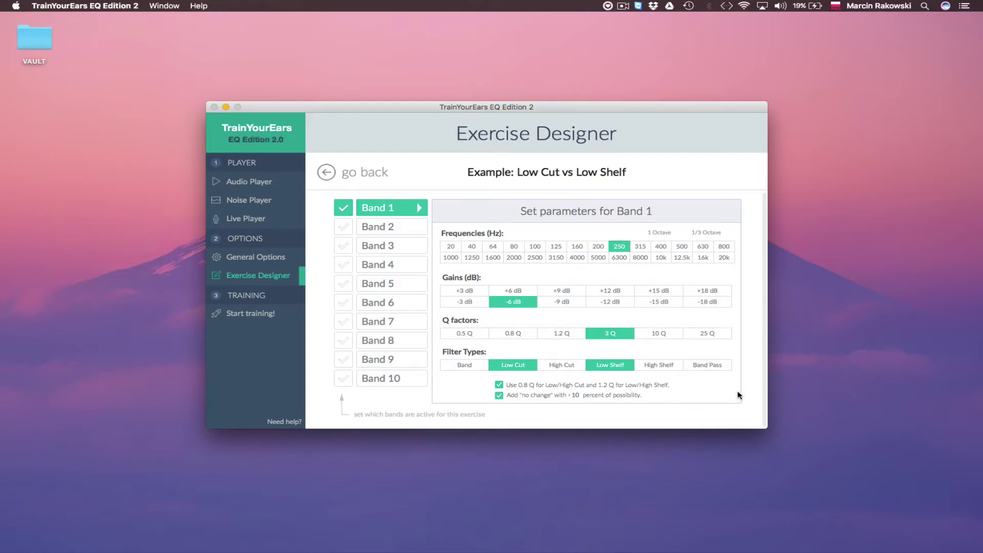
pyautogui.scroll(4, 746, 388)
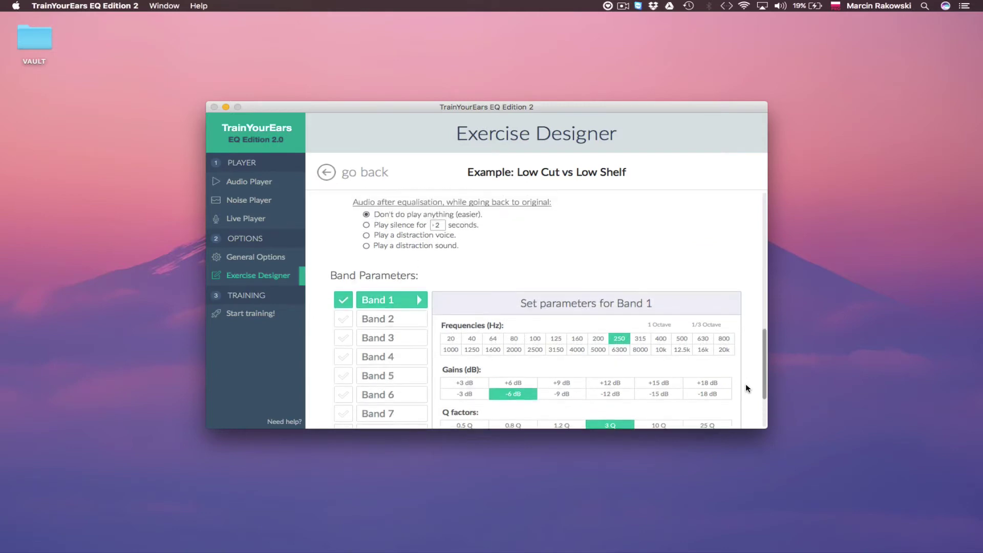
pyautogui.scroll(4, 746, 388)
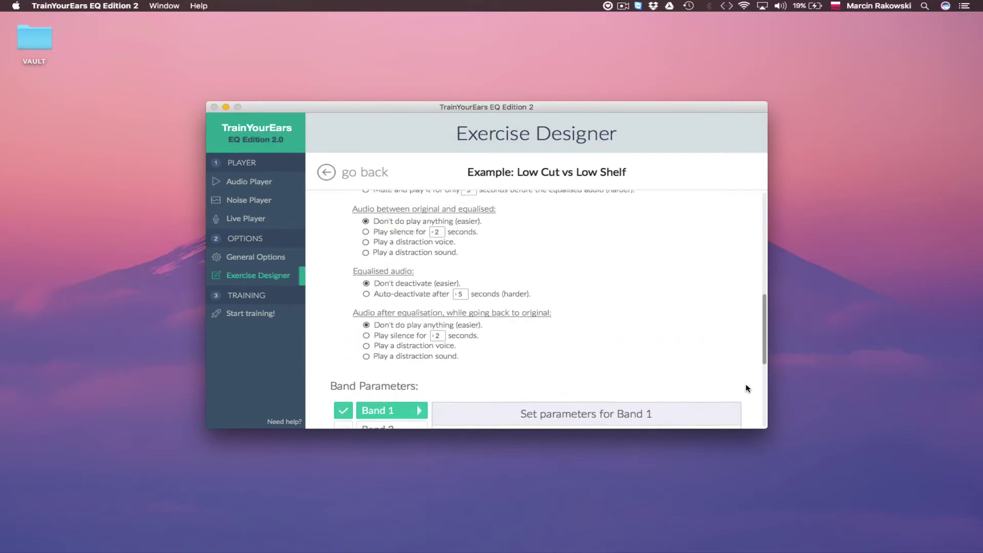
pyautogui.scroll(2, 745, 388)
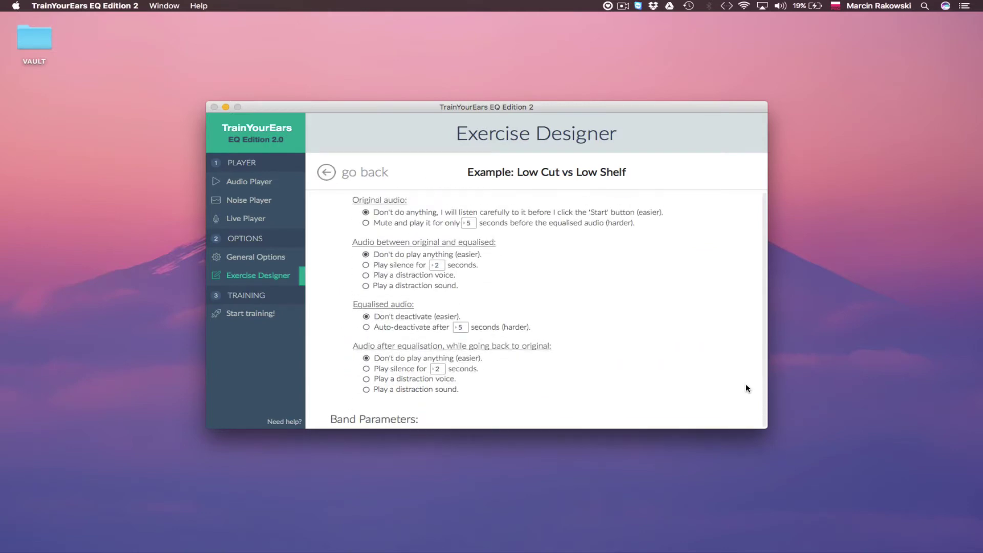
pyautogui.scroll(3, 747, 388)
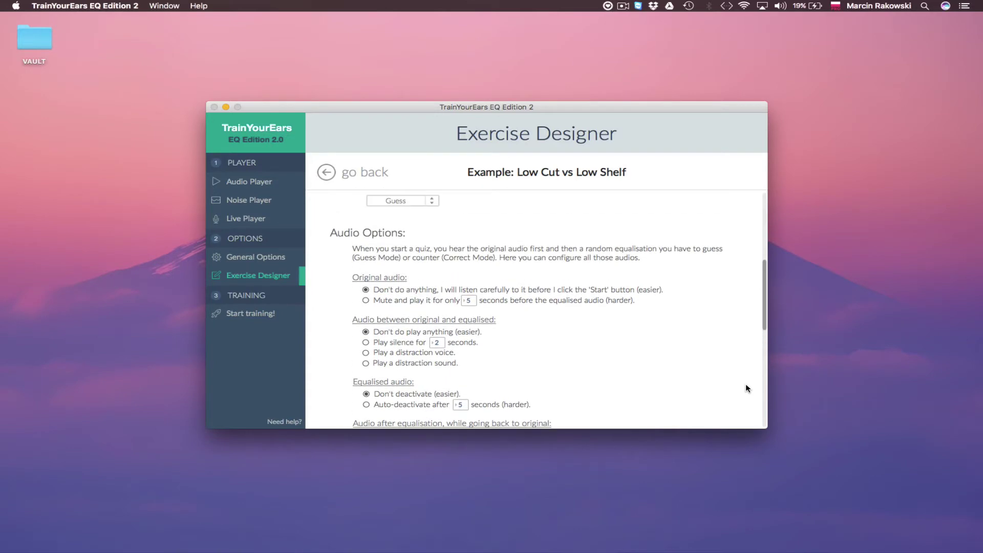
pyautogui.scroll(4, 747, 388)
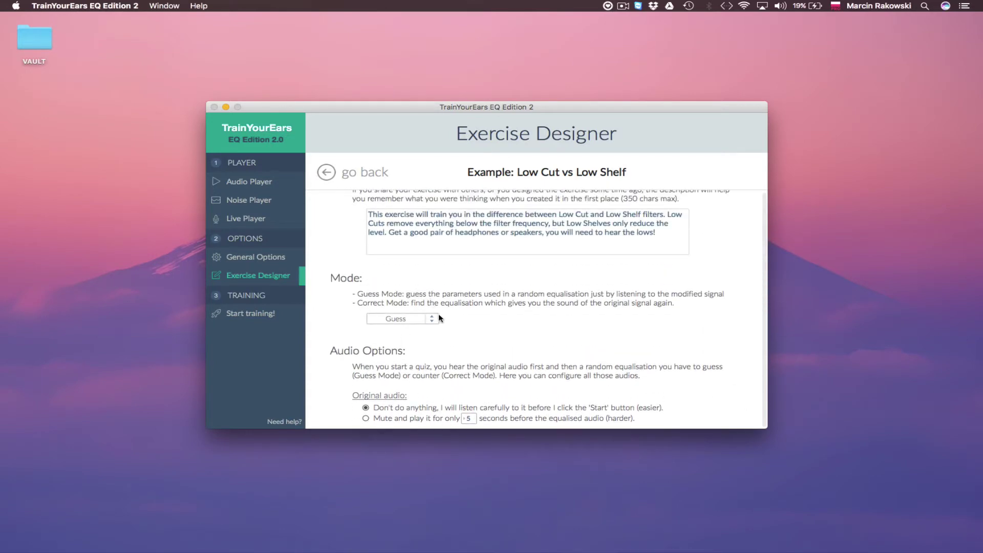
pyautogui.click(433, 319)
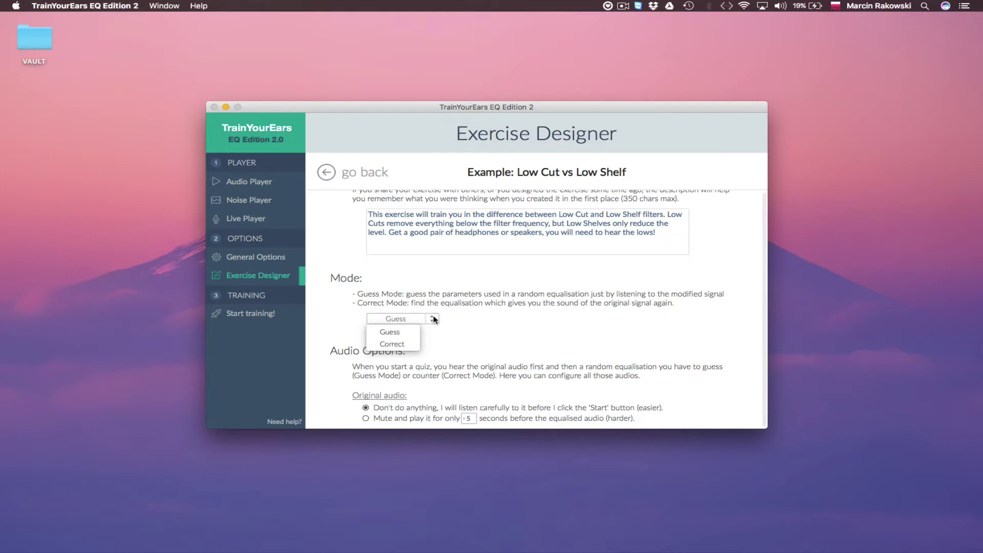
pyautogui.click(719, 332)
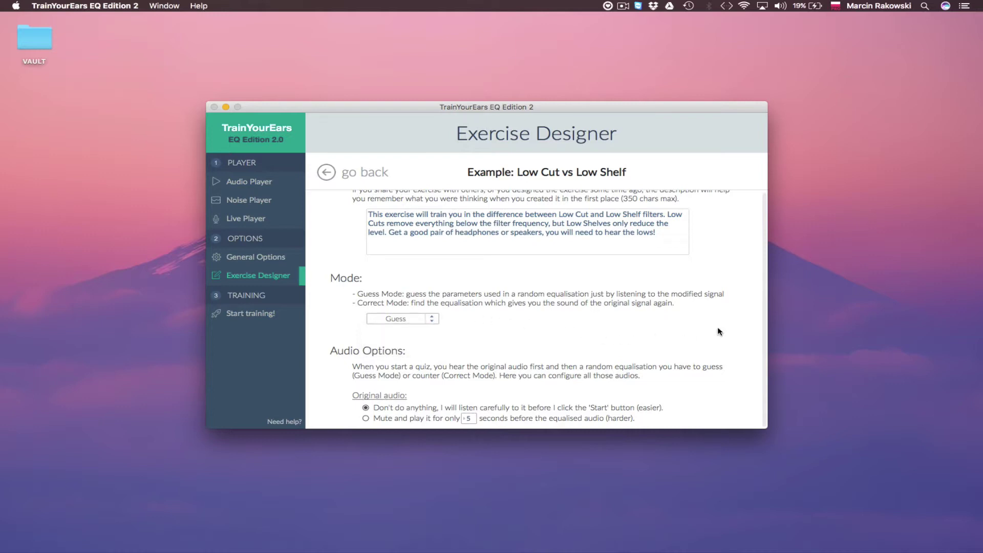
pyautogui.moveTo(766, 282)
pyautogui.scroll(-1, 541, 306)
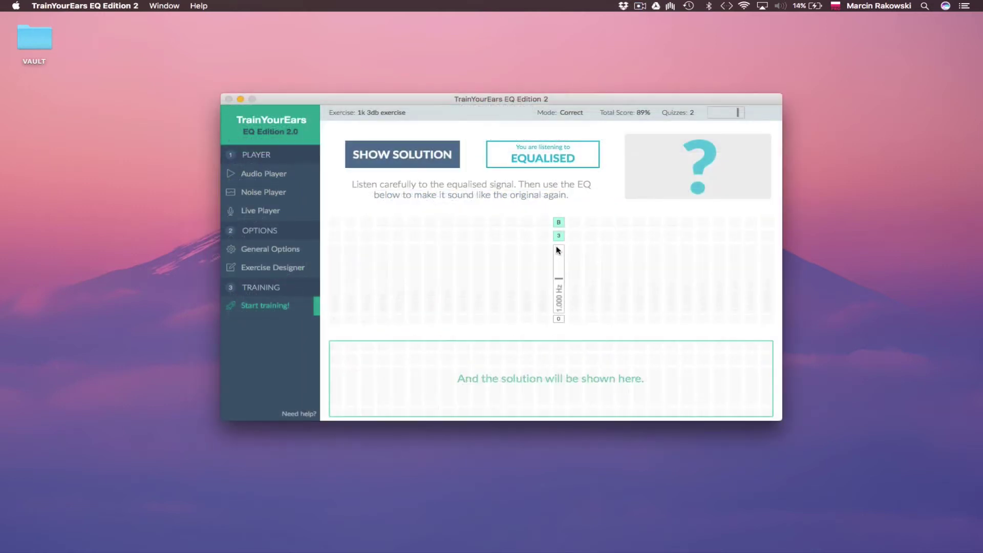
# Answer the 1k 3db exercise quiz with a boost on the 1,000 Hz band and reveal the solution.
pyautogui.click(558, 250)
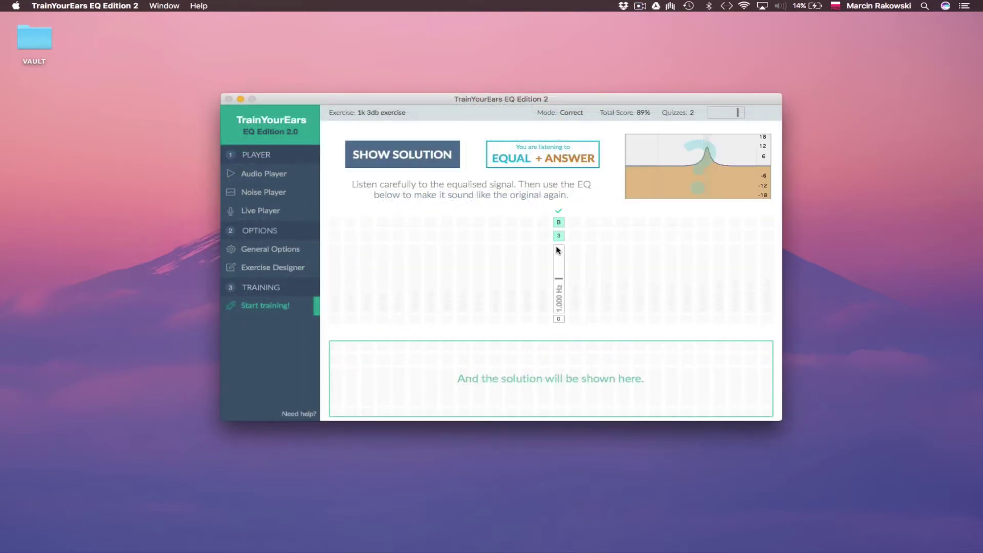
pyautogui.click(399, 150)
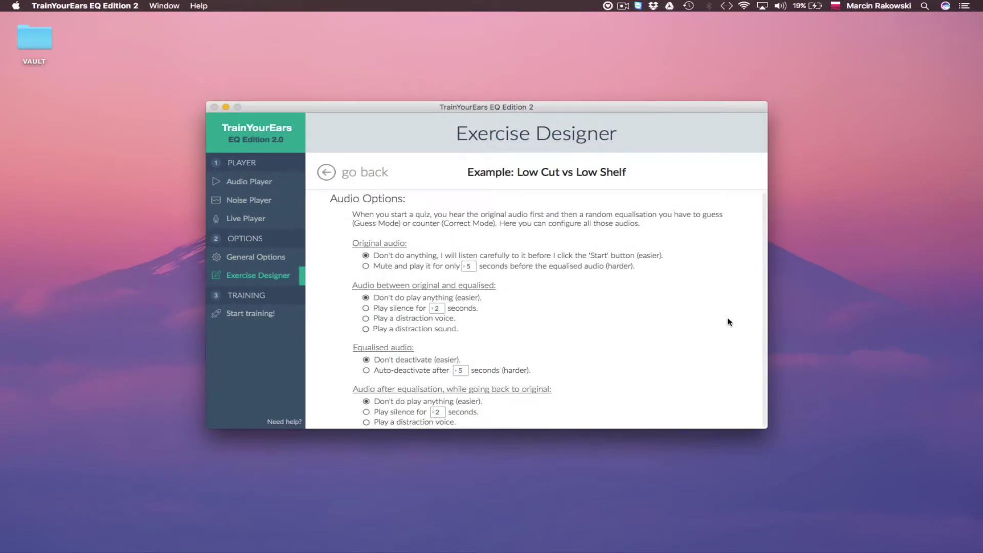
# Return to the Exercise Designer's exercise list and select AZM00 - Keeping Concentration.
pyautogui.click(273, 316)
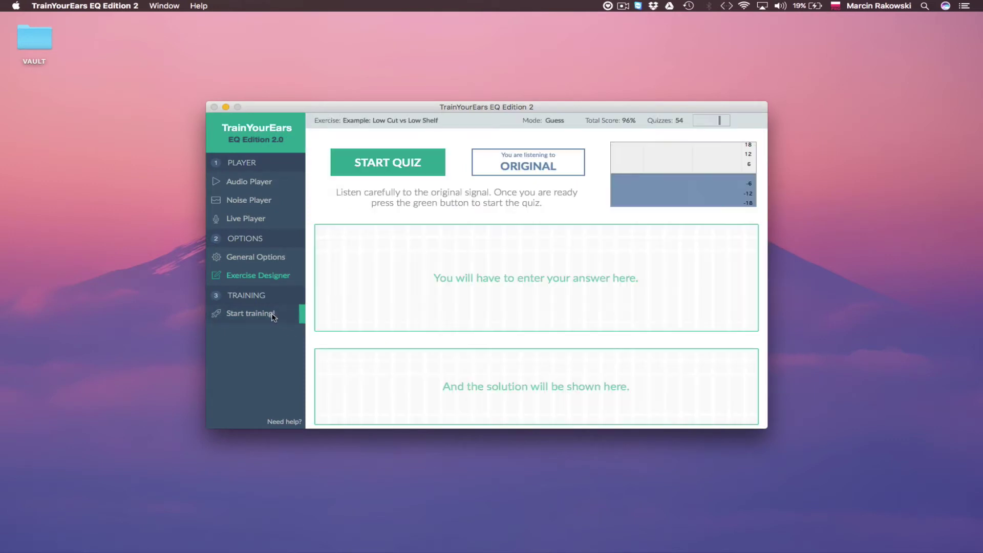
pyautogui.click(262, 277)
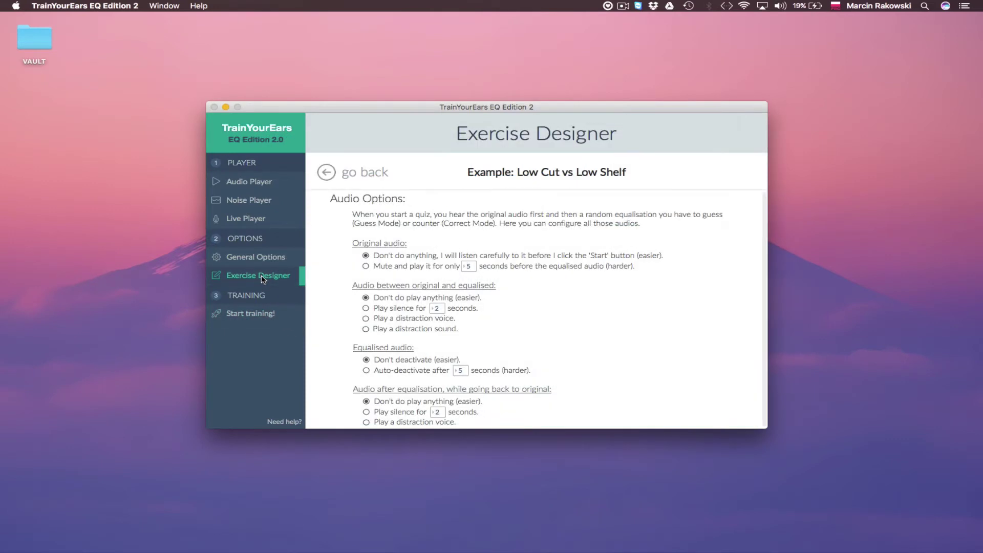
pyautogui.click(325, 173)
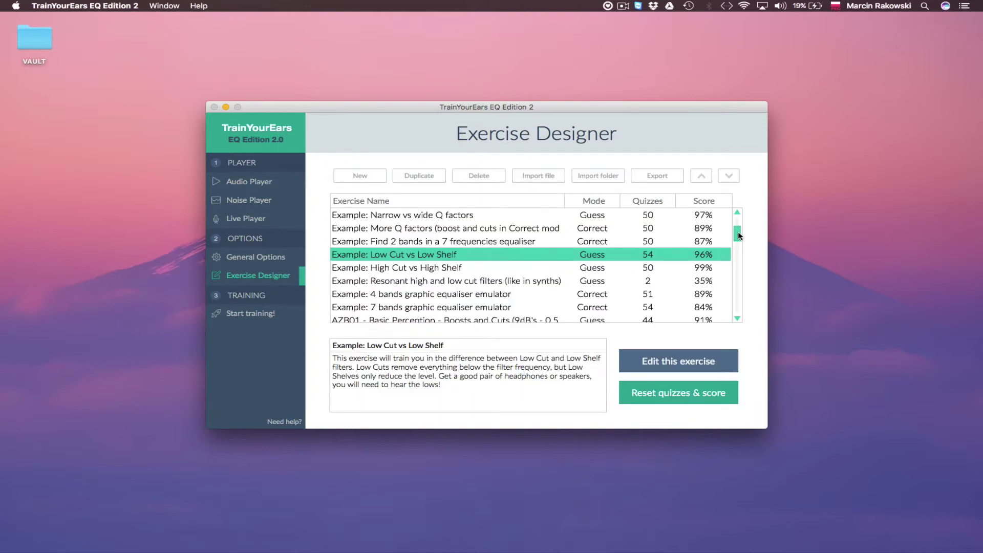
pyautogui.moveTo(740, 233); pyautogui.dragTo(738, 272)
pyautogui.click(480, 244)
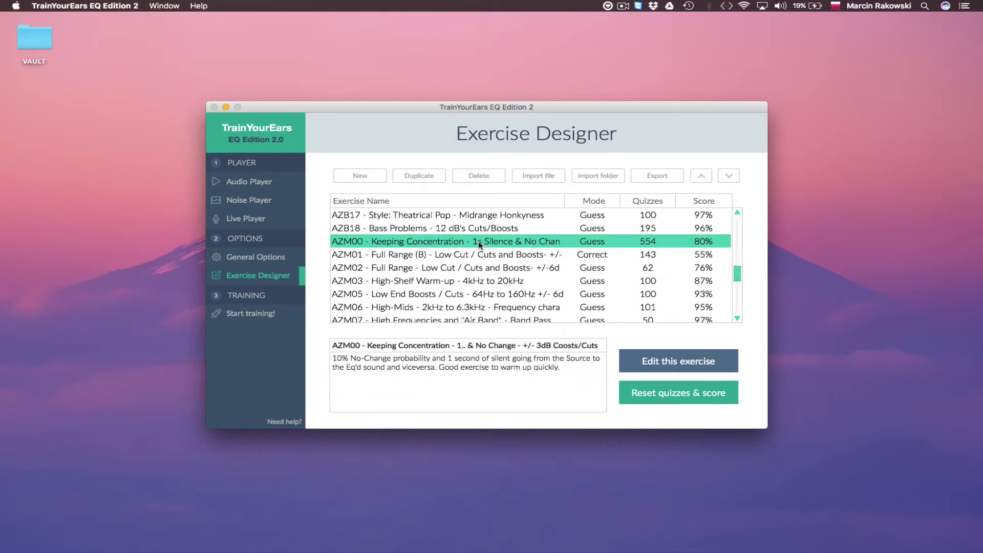
# Open training for the selected exercise and start a quiz.
pyautogui.click(258, 317)
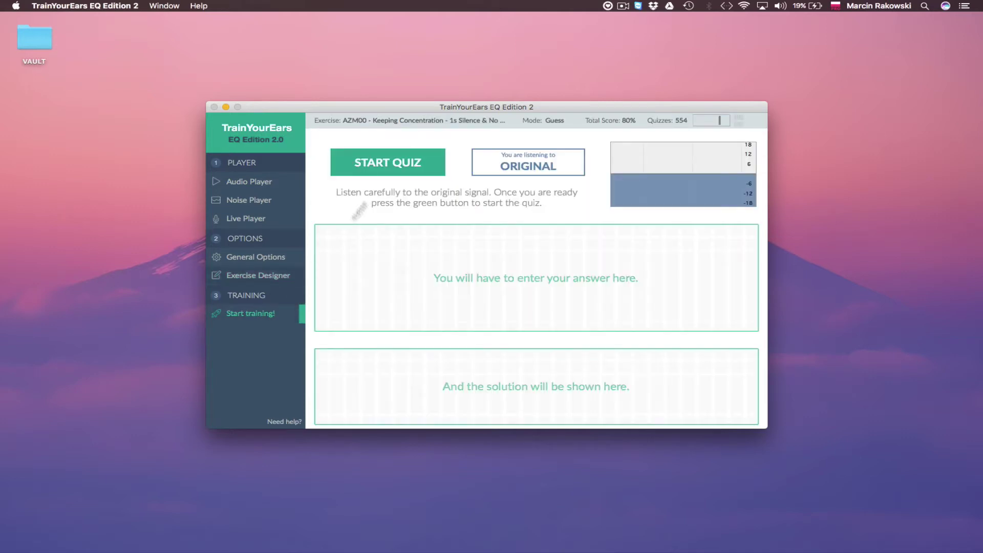
pyautogui.click(389, 168)
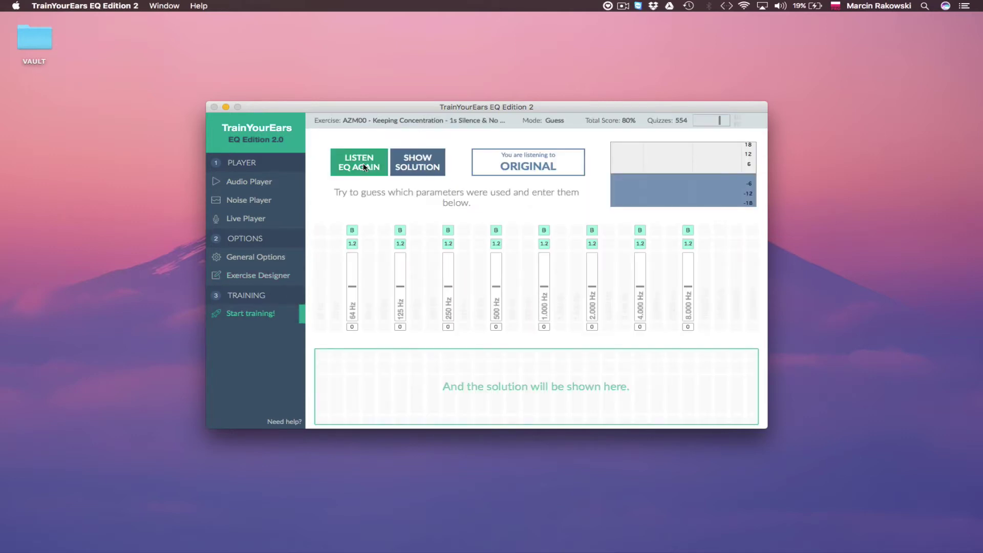
# Open the audio player and look through the whole list of loaded songs.
pyautogui.click(272, 182)
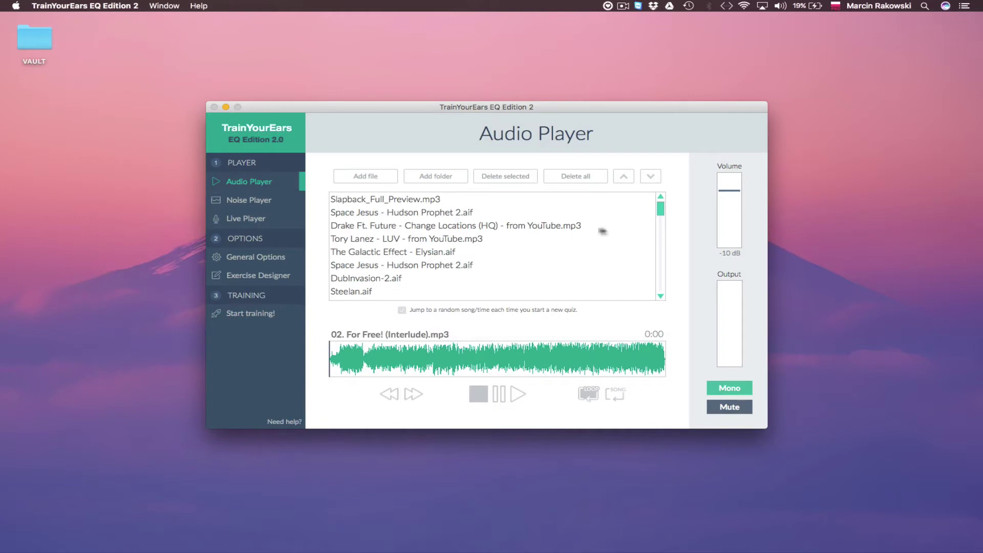
pyautogui.moveTo(659, 208); pyautogui.dragTo(667, 285)
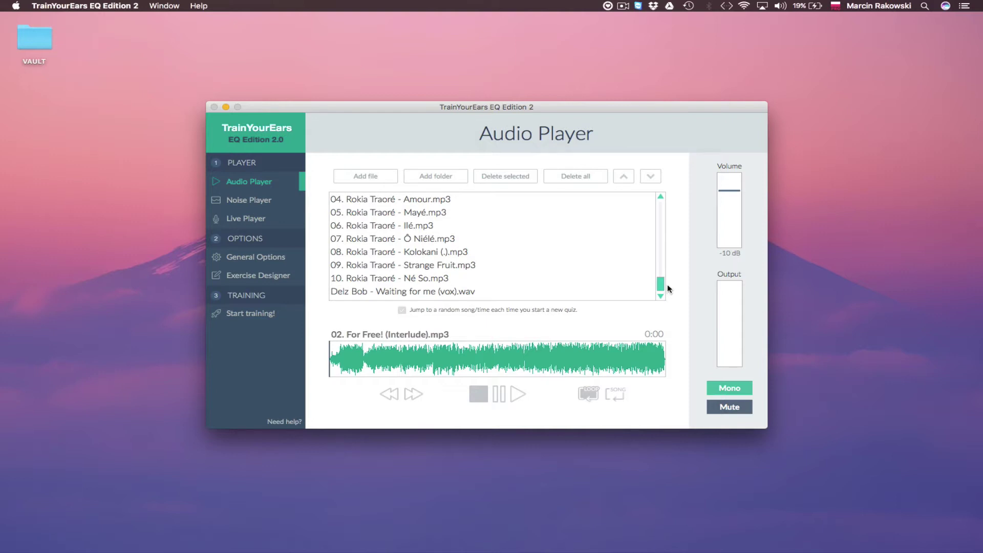
pyautogui.moveTo(668, 285); pyautogui.dragTo(661, 211)
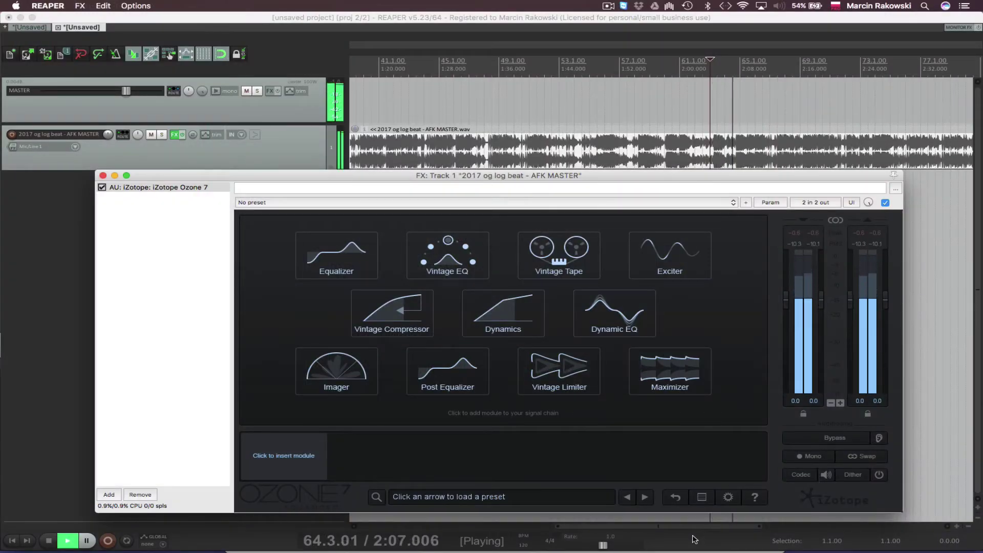
# In REAPER's Ozone 7 plugin window, turn on the MP3 codec preview and solo the codec artifacts.
pyautogui.click(805, 476)
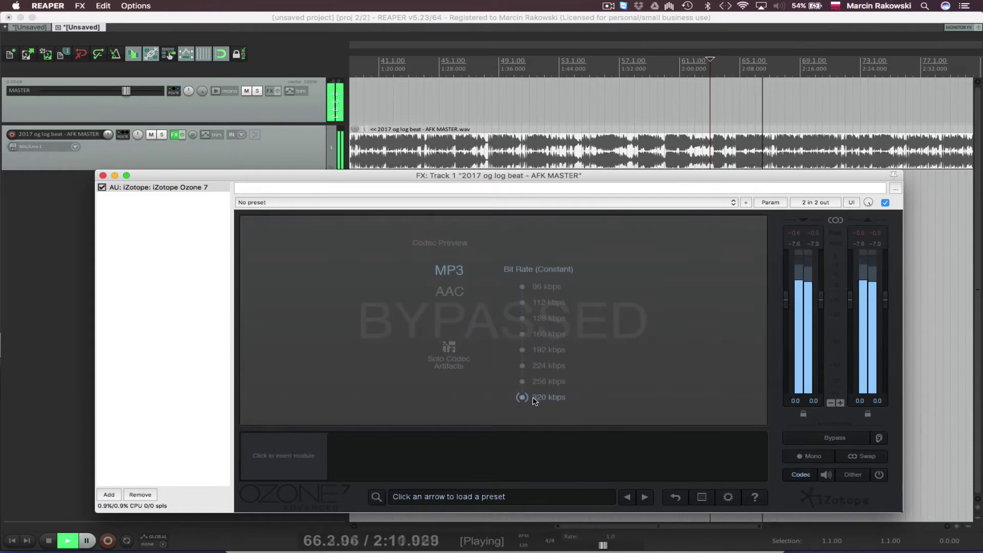
pyautogui.click(825, 475)
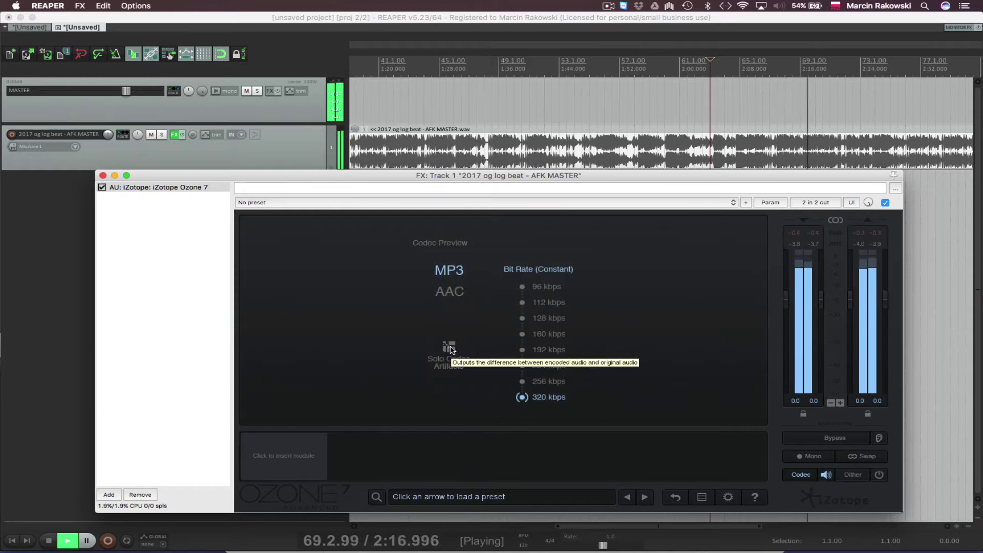
pyautogui.click(451, 349)
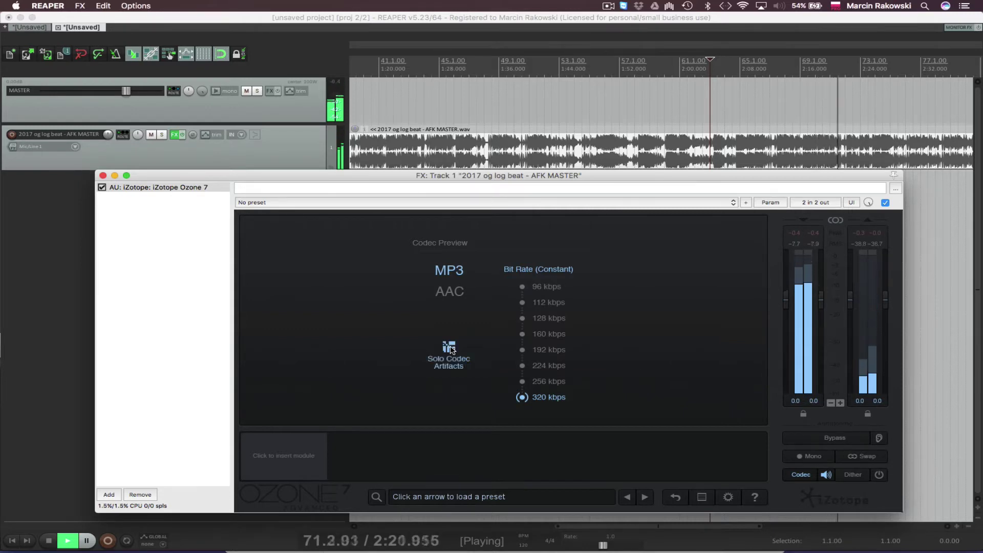
# Preview the MP3 codec artifacts at 160 kbps and 96 kbps, and turn off artifact soloing before toggling the codec monitoring.
pyautogui.click(554, 334)
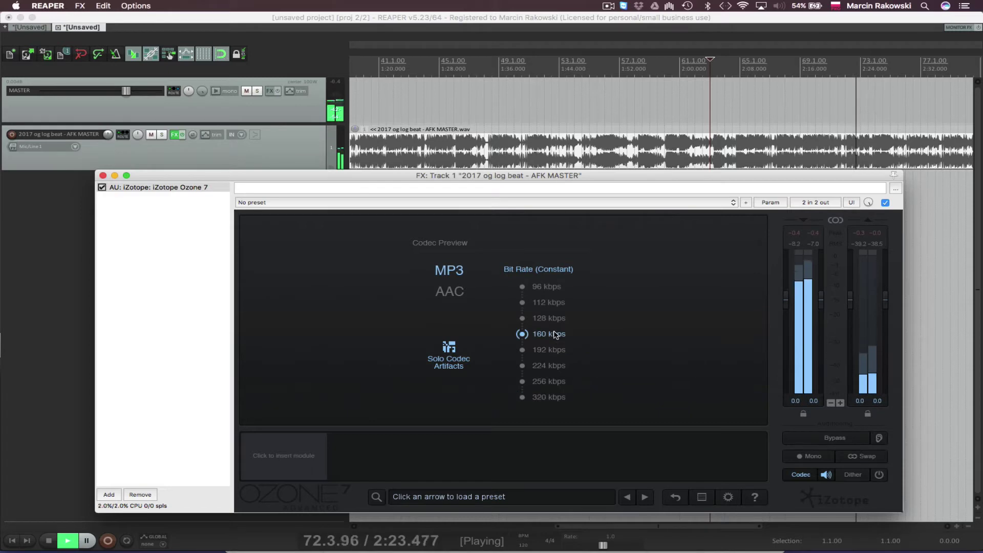
pyautogui.click(549, 288)
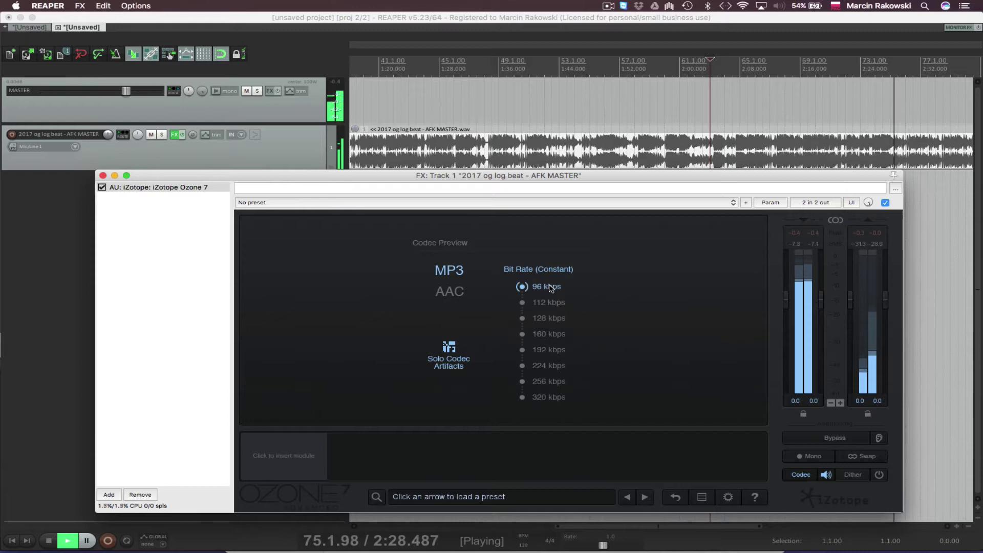
pyautogui.click(453, 349)
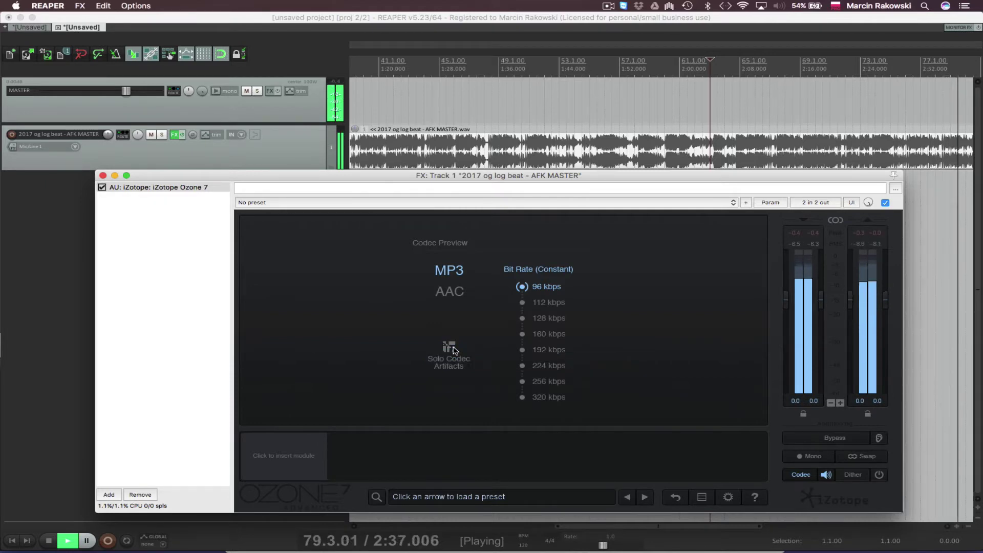
pyautogui.click(826, 475)
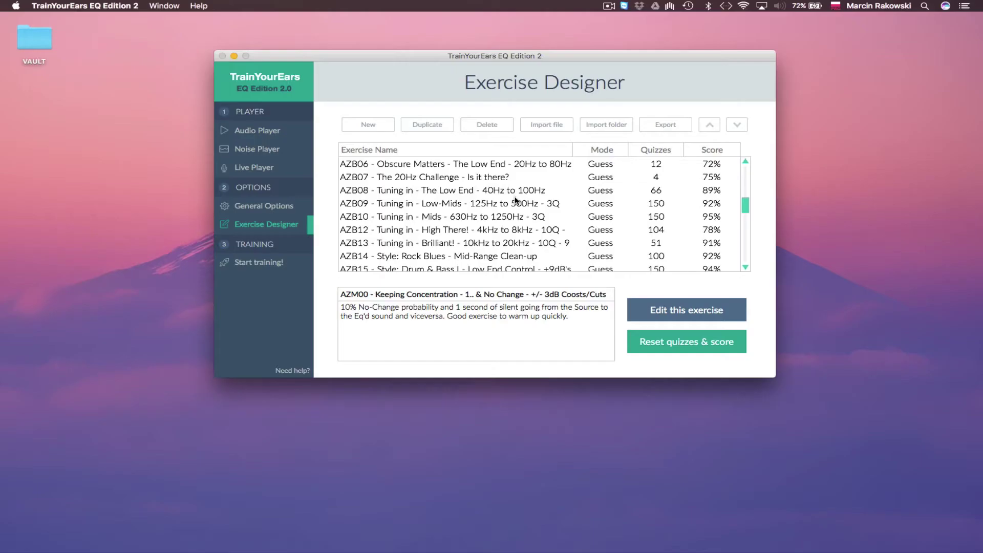
# In TrainYourEars, start a quiz for AZB09 - Tuning in - Low-Mids with the sound on and switch from the equalised to the original signal.
pyautogui.click(517, 202)
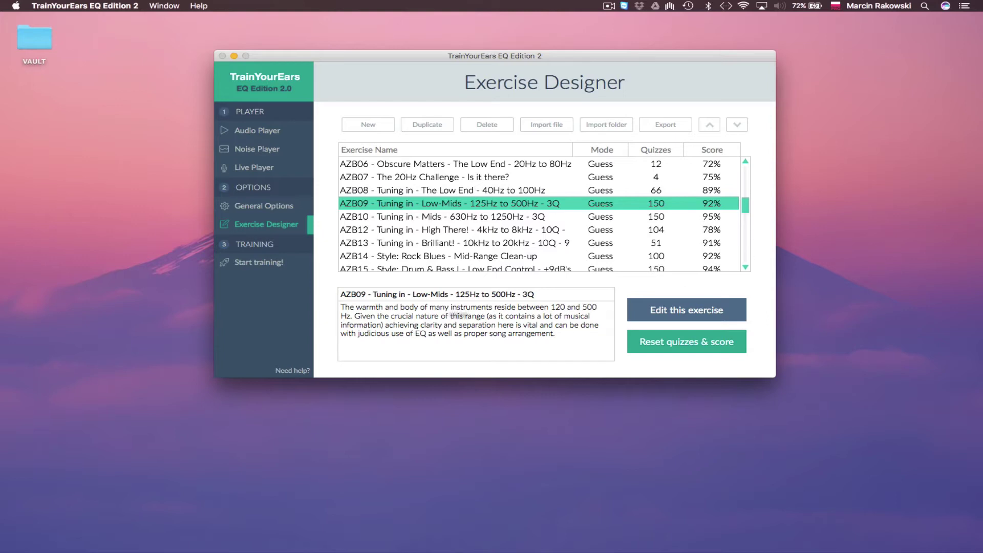
pyautogui.click(259, 265)
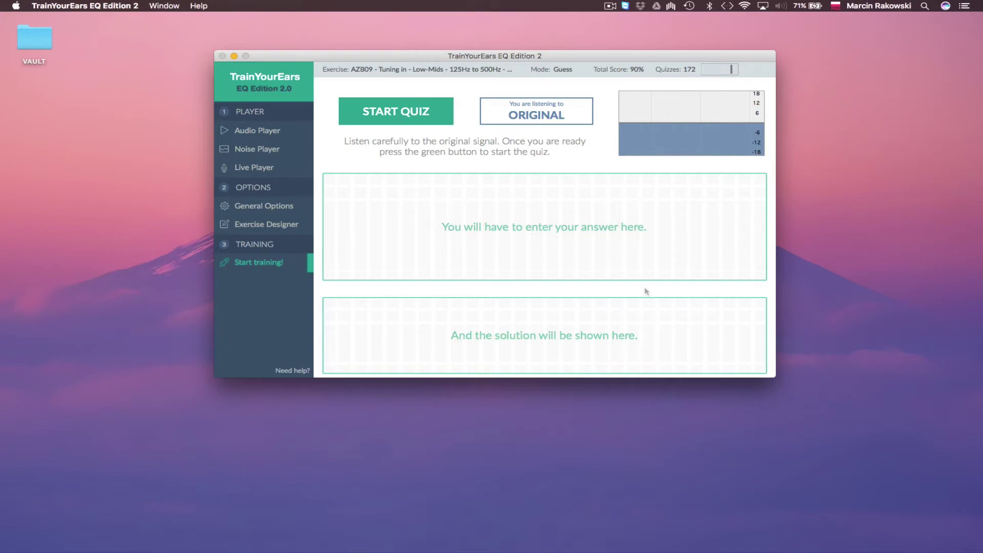
pyautogui.press('m')
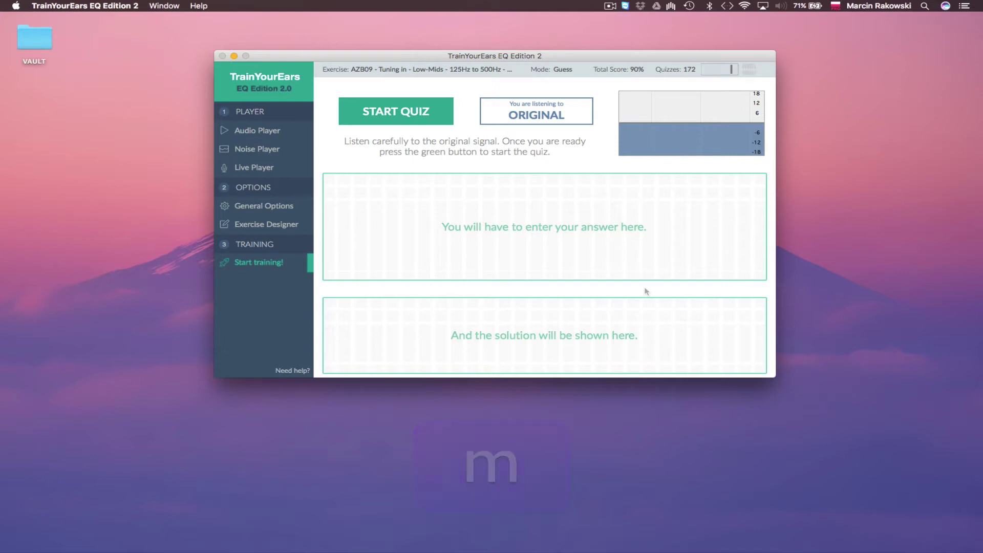
pyautogui.press('a')
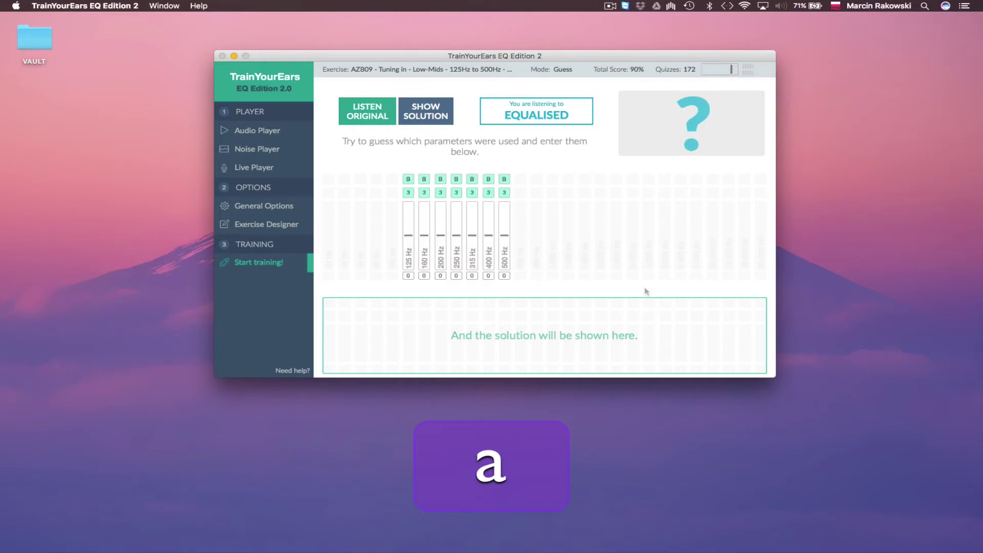
pyautogui.press('a')
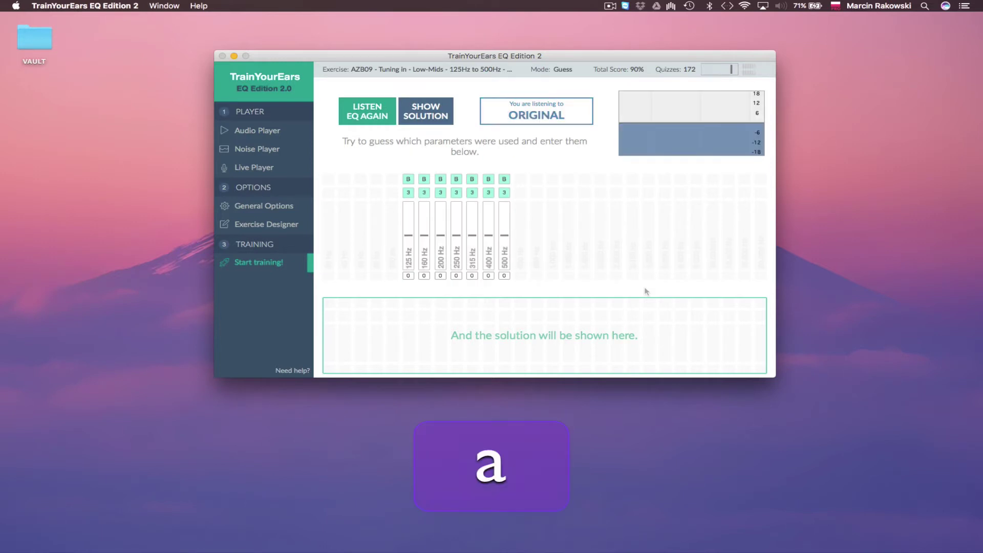
# Answer the quiz with -12 dB at 500 Hz, show the solution and listen to the equalised signal and the given answer.
pyautogui.click(506, 267)
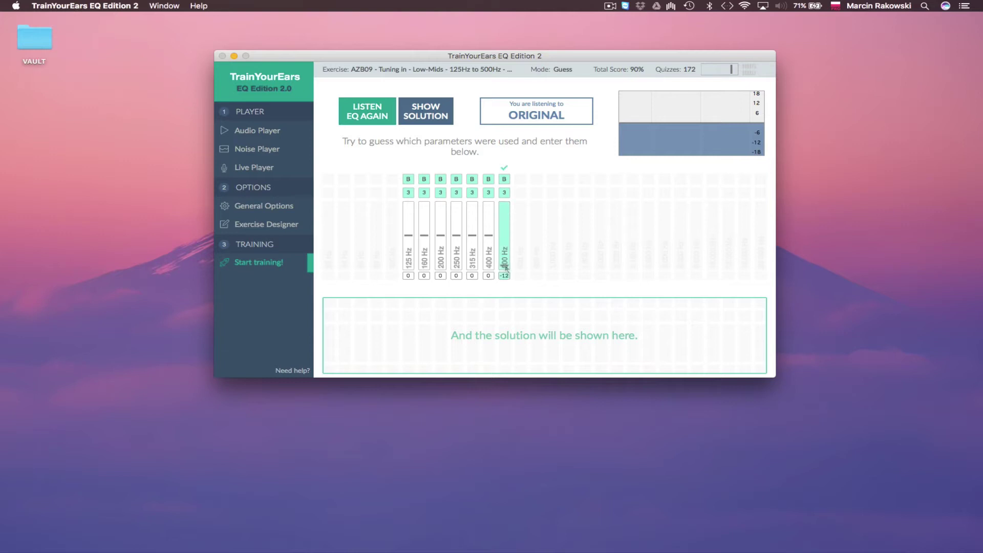
pyautogui.press('s')
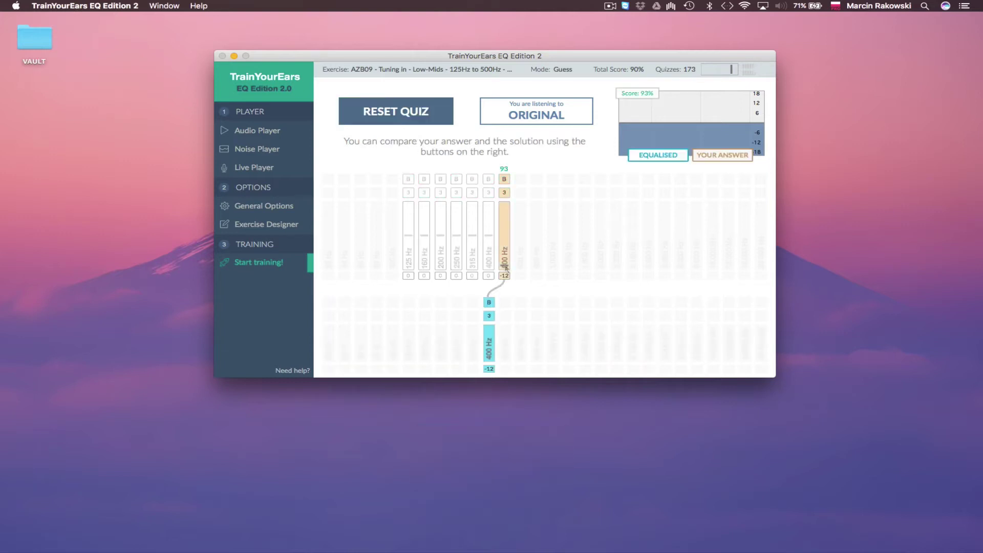
pyautogui.click(651, 158)
pyautogui.click(701, 156)
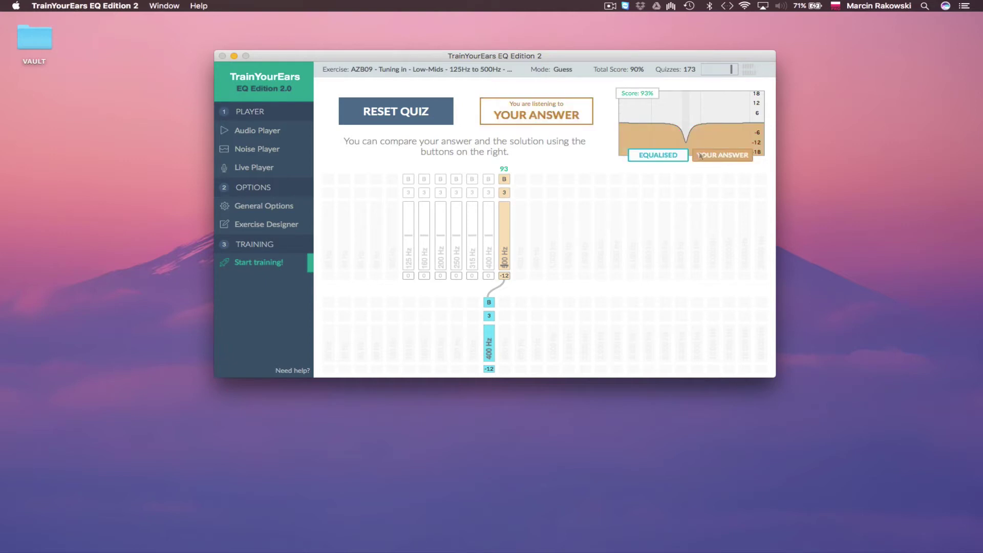
# Start a new quiz, answer with +12 dB at 250 Hz instead of 200 Hz, and show the solution.
pyautogui.press('s')
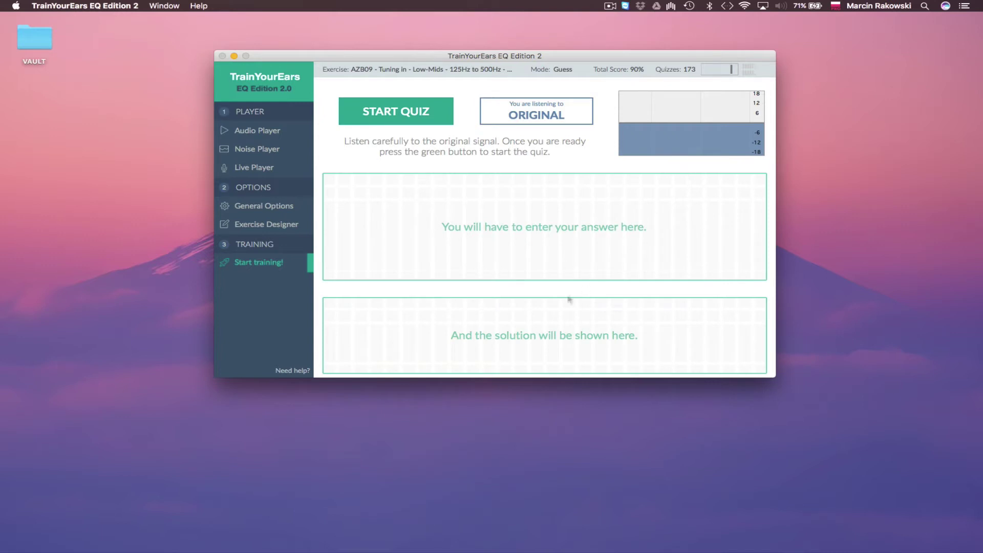
pyautogui.press('a')
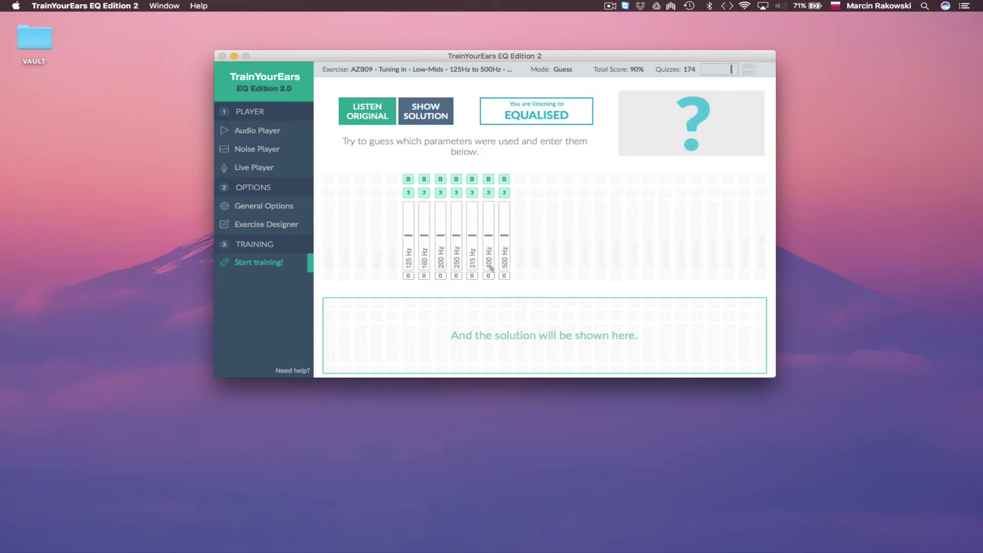
pyautogui.click(443, 210)
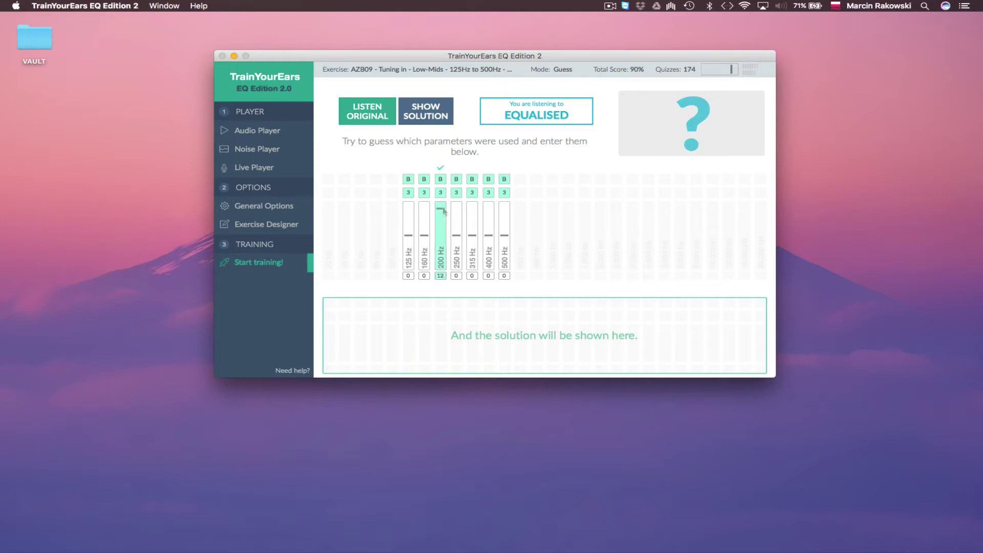
pyautogui.click(441, 233)
pyautogui.click(456, 206)
pyautogui.press('s')
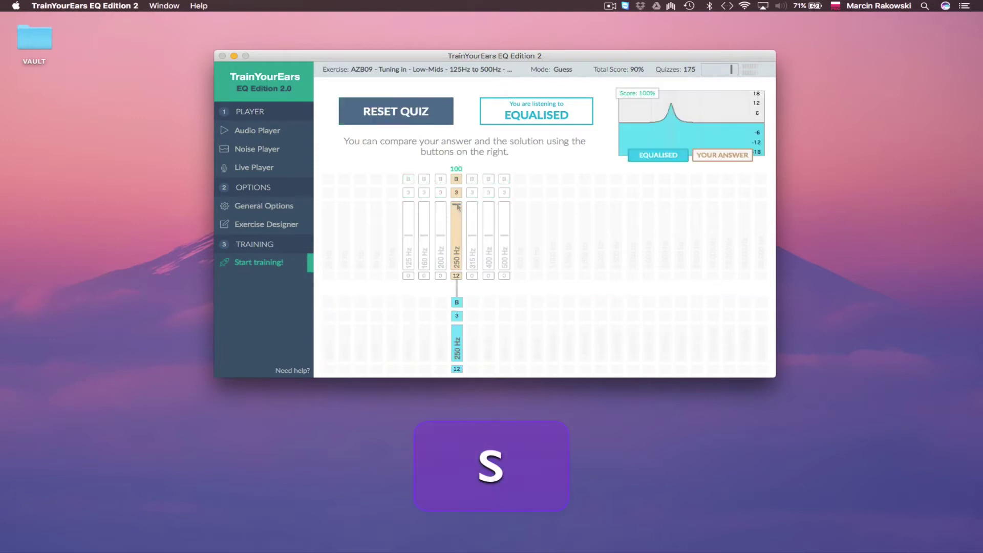
# Start another quiz, answer with +12 dB at 400 Hz, show the solution and mute the sound.
pyautogui.press('s')
pyautogui.press('a')
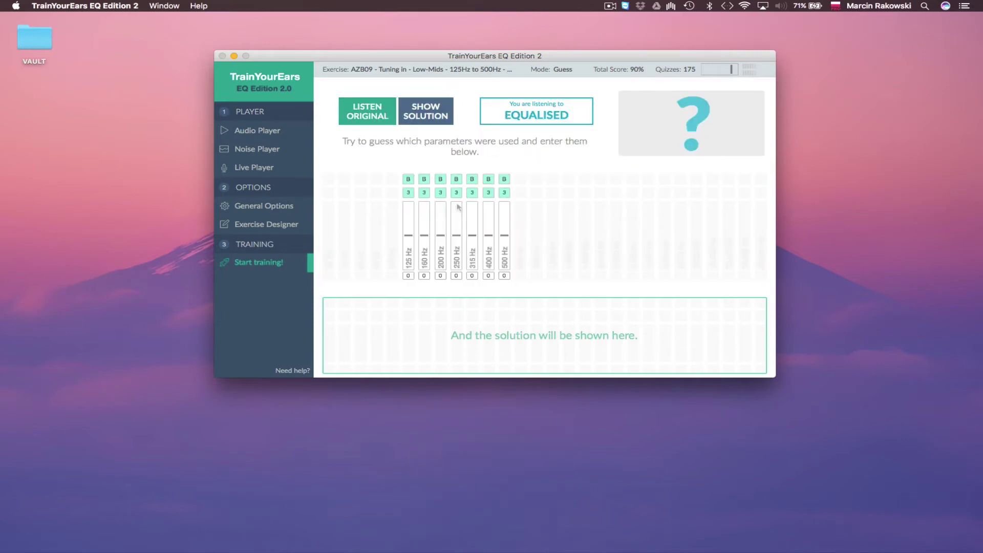
pyautogui.click(489, 207)
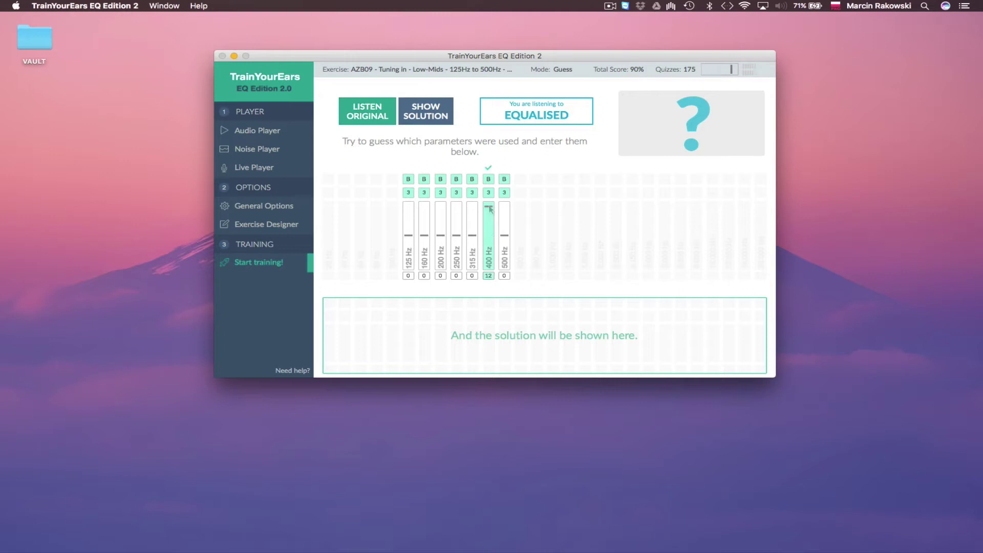
pyautogui.press('s')
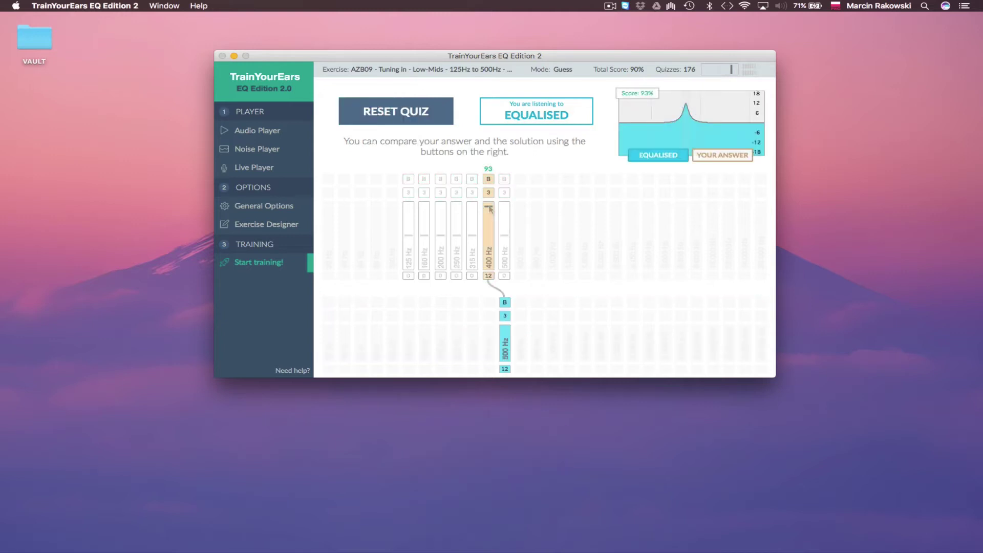
pyautogui.press('m')
# Compare the given answer's curve and sound with the equalised signal, turning the sound back on to hear both.
pyautogui.moveTo(689, 118)
pyautogui.click(705, 158)
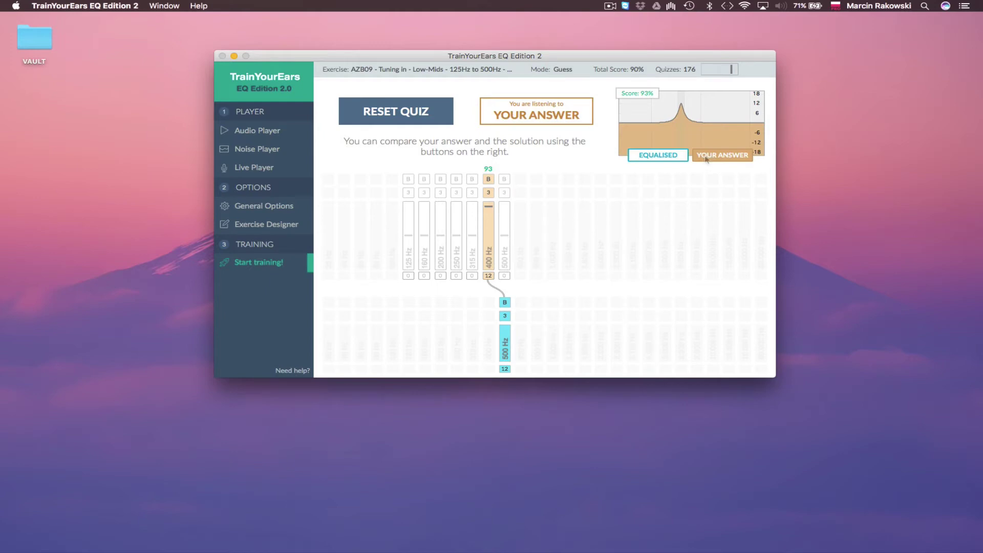
pyautogui.click(661, 156)
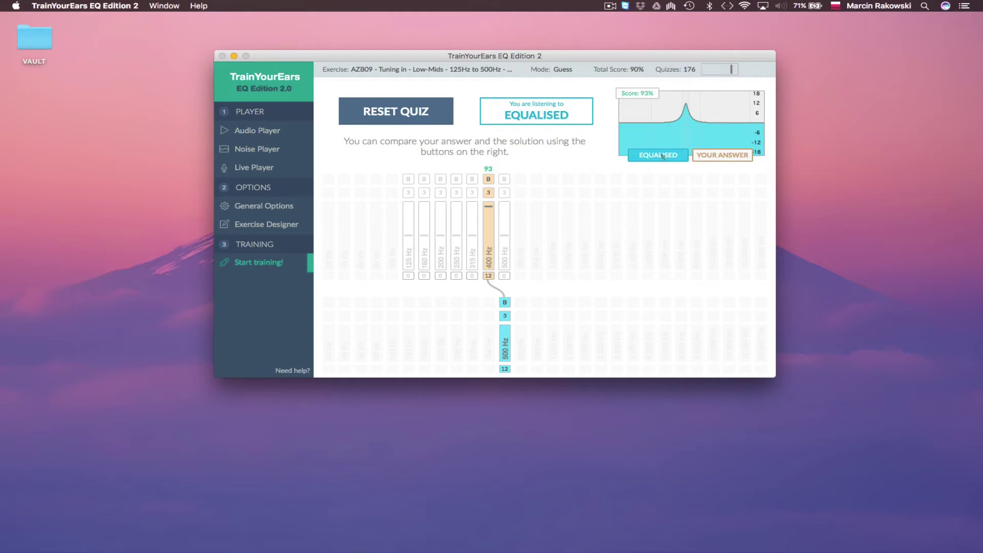
pyautogui.press('m')
pyautogui.click(712, 160)
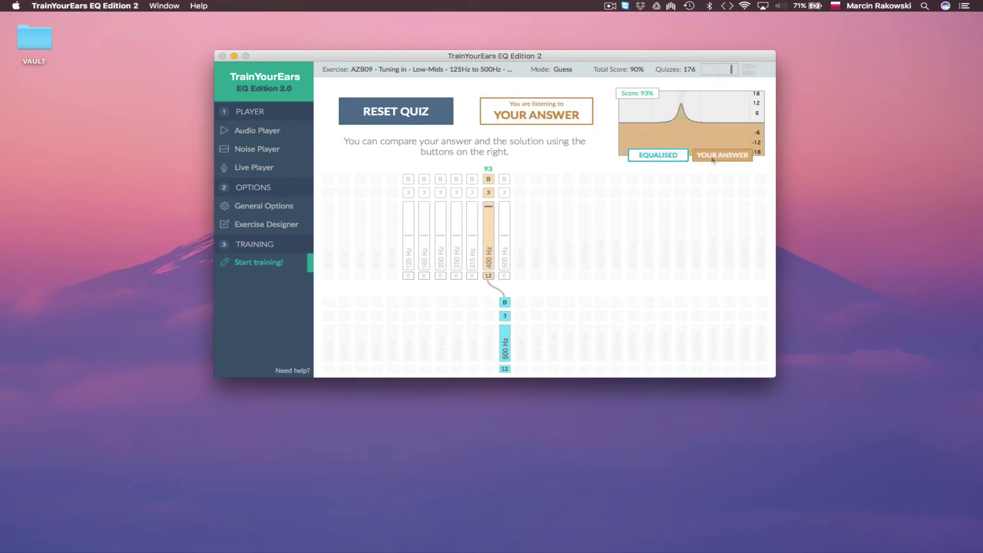
pyautogui.click(670, 159)
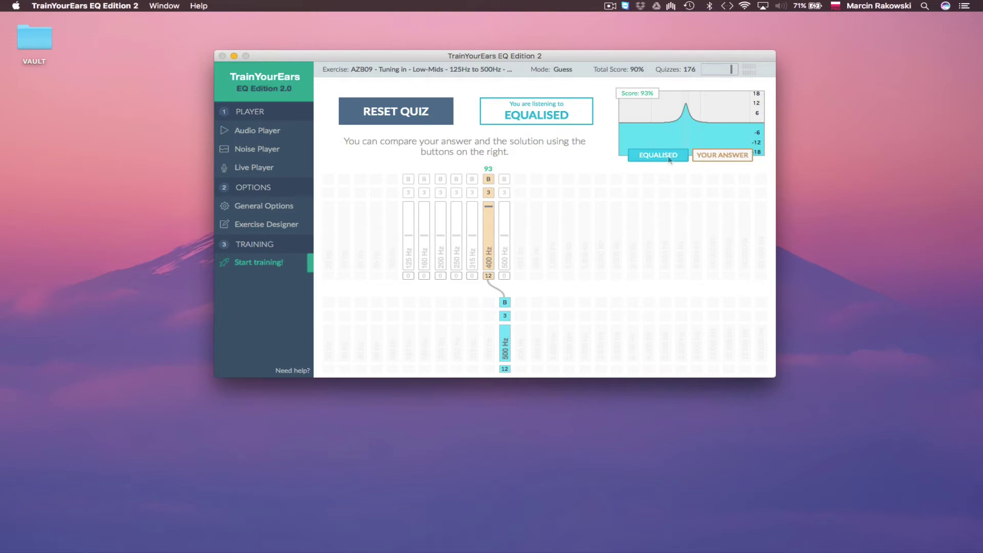
pyautogui.click(669, 160)
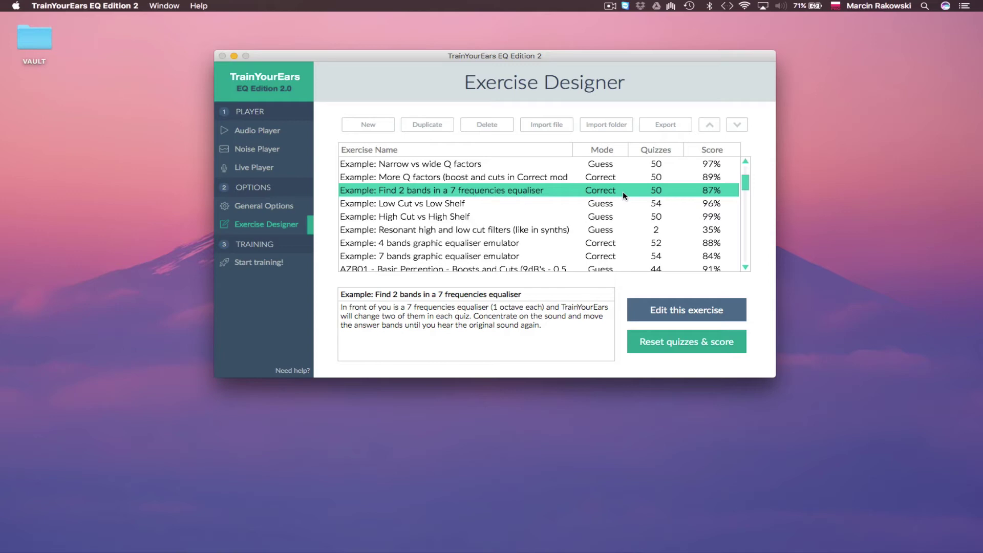
# Start a quiz for the example Find 2 bands in a 7 frequencies equaliser with the sound on, and boost 2,000 Hz by 9 dB.
pyautogui.click(258, 262)
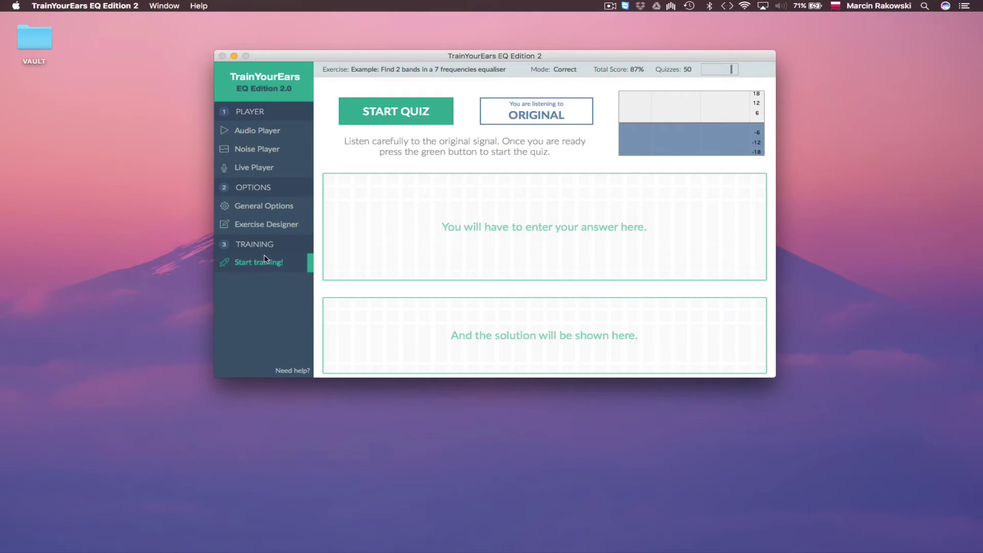
pyautogui.press('m')
pyautogui.press('a')
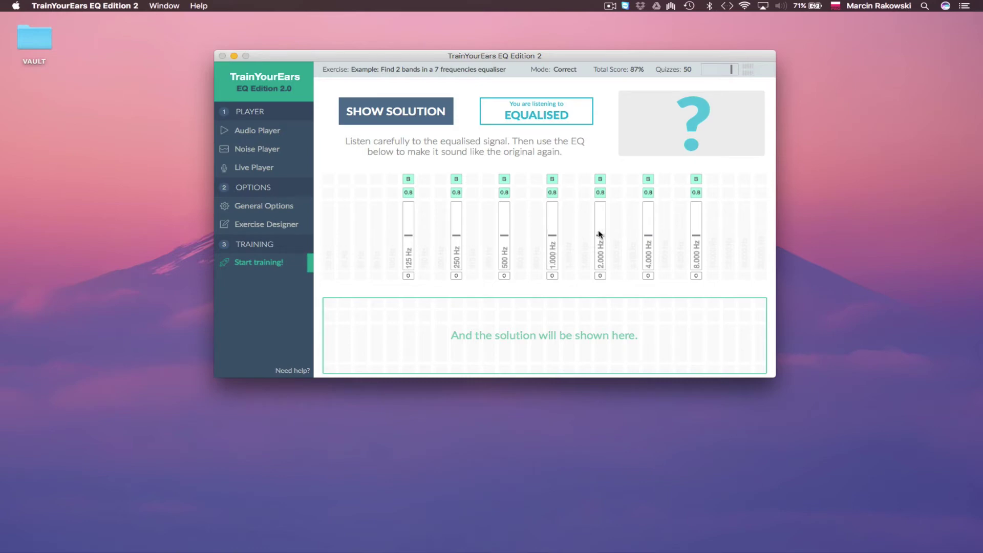
pyautogui.moveTo(601, 235); pyautogui.dragTo(600, 206)
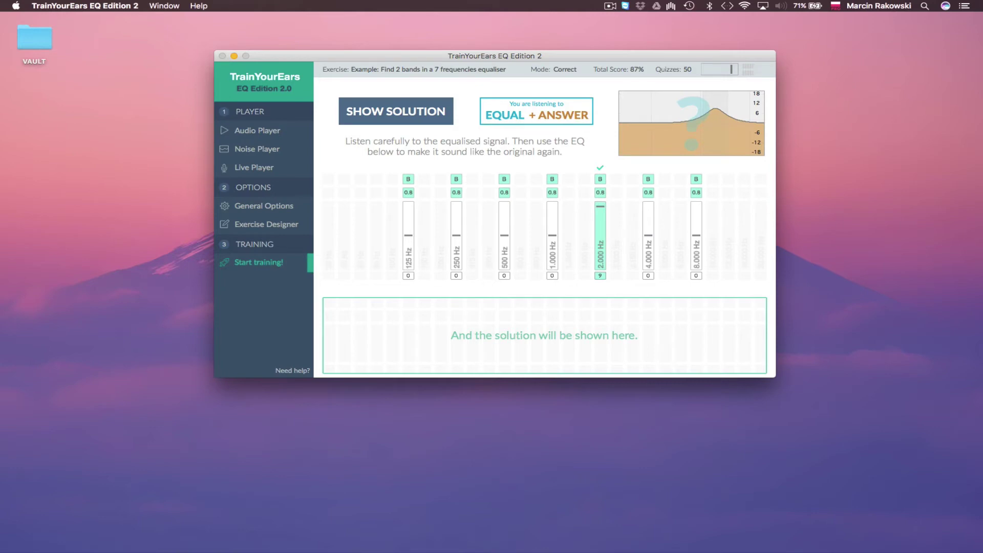
# Try 9 dB boosts on the 250, 125, 1,000 and 500 Hz bands one at a time, resetting each to 0.
pyautogui.click(455, 212)
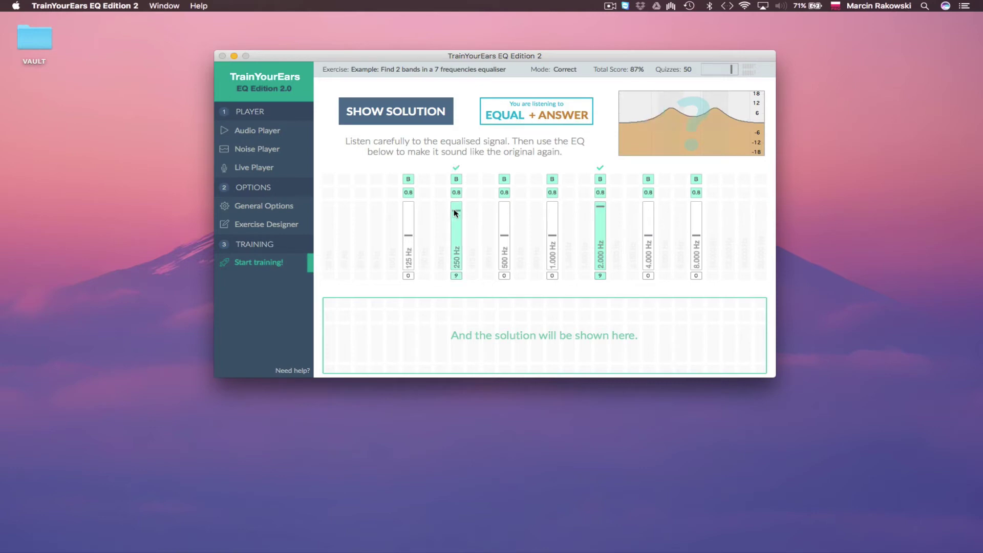
pyautogui.click(455, 212)
pyautogui.click(407, 213)
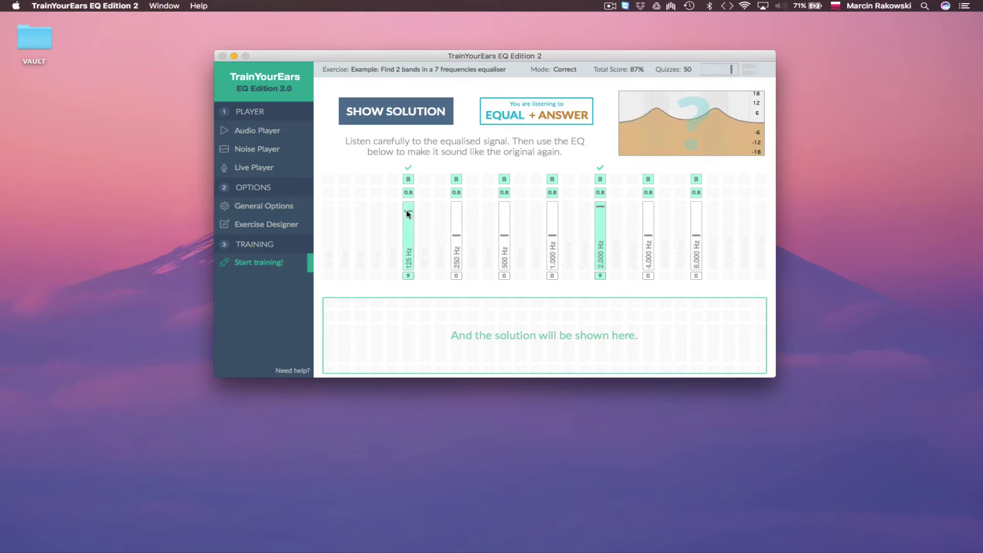
pyautogui.click(408, 214)
pyautogui.click(549, 212)
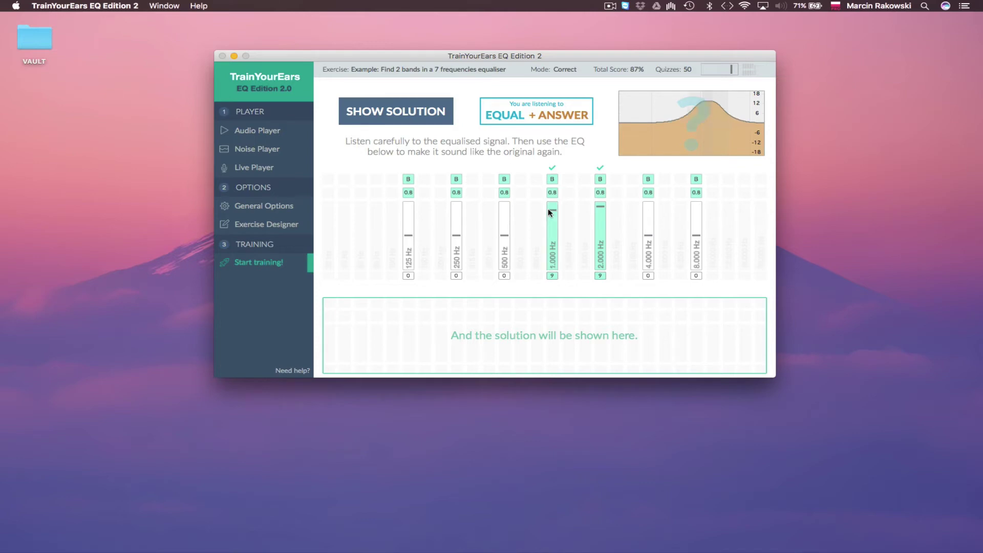
pyautogui.click(549, 212)
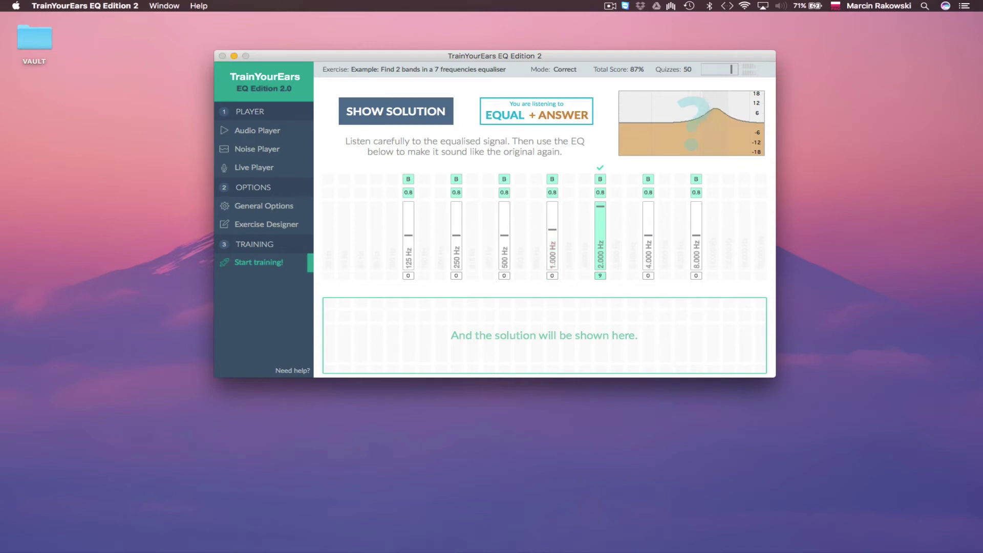
pyautogui.click(502, 218)
pyautogui.click(503, 219)
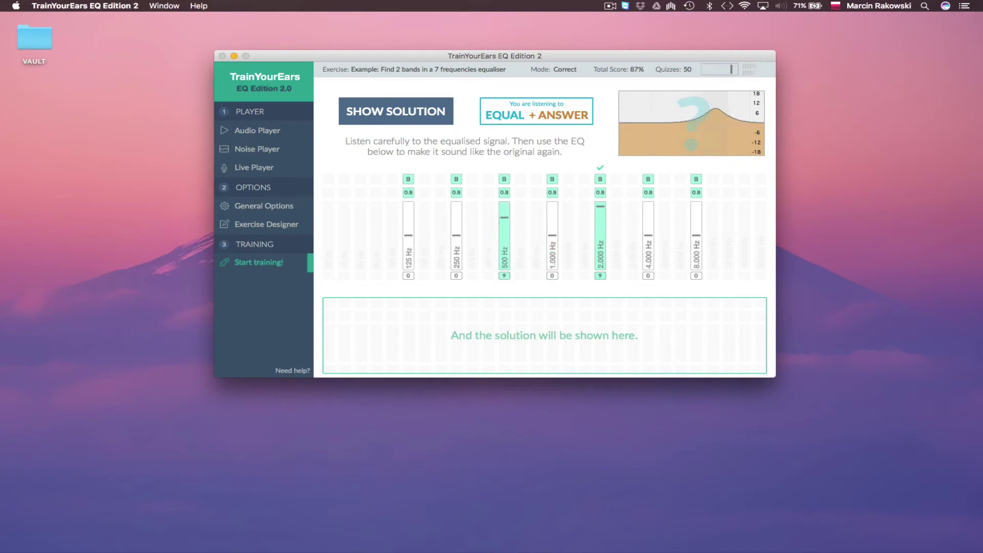
# Boost the 250 Hz band by 9 dB, test and remove a 4,000 Hz boost, and show the quiz solution.
pyautogui.click(461, 215)
pyautogui.click(648, 209)
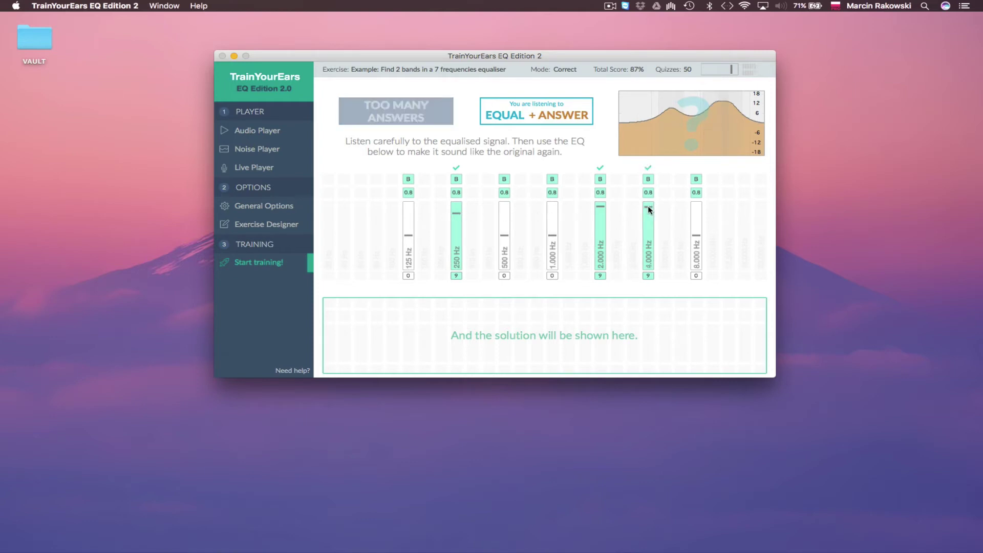
pyautogui.click(648, 209)
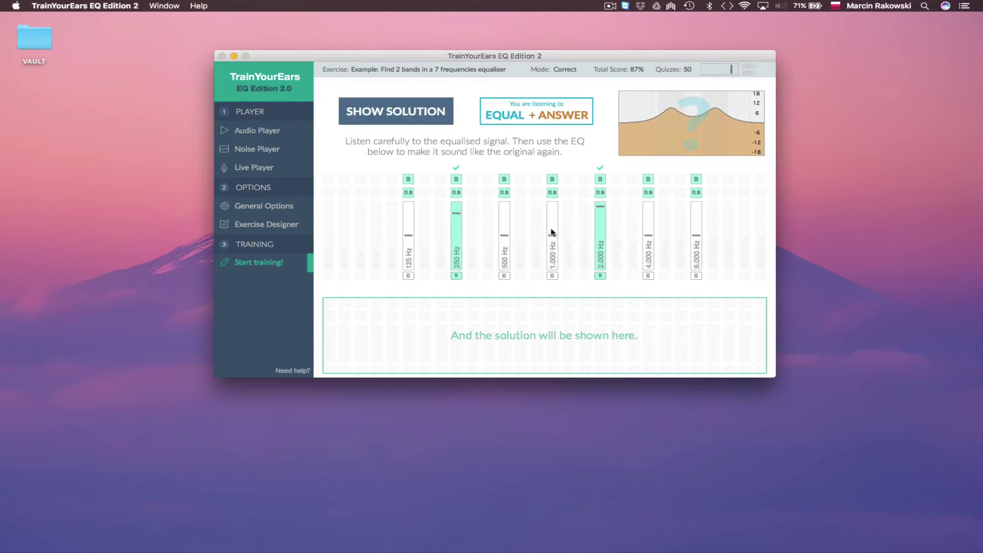
pyautogui.press('s')
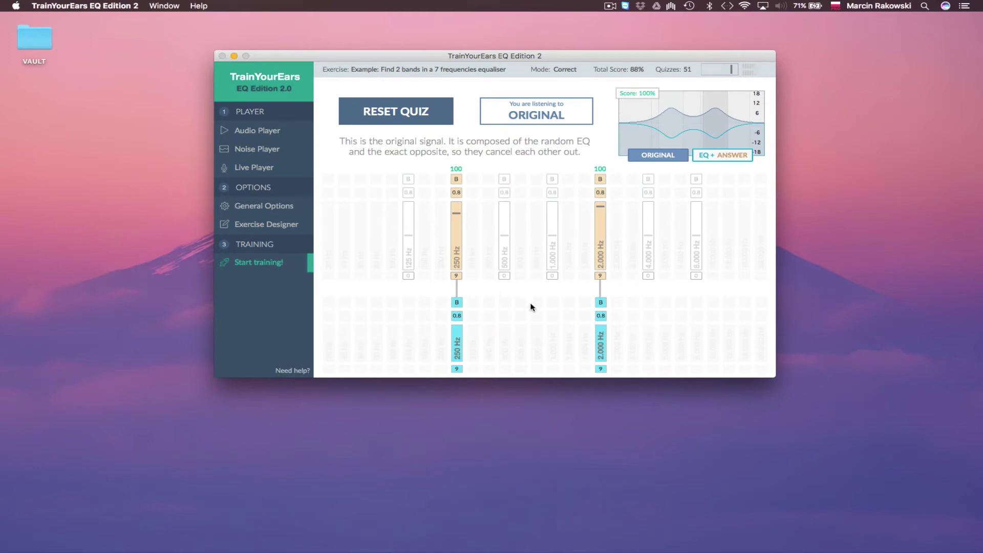
# Reset the finished quiz and turn the sound back on to hear the original signal.
pyautogui.press('m')
pyautogui.press('a')
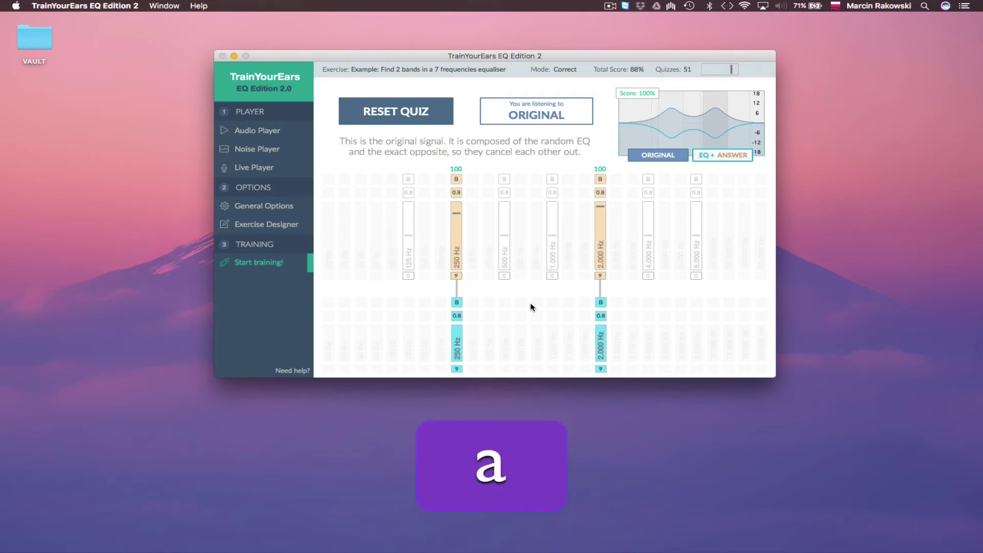
pyautogui.click(395, 106)
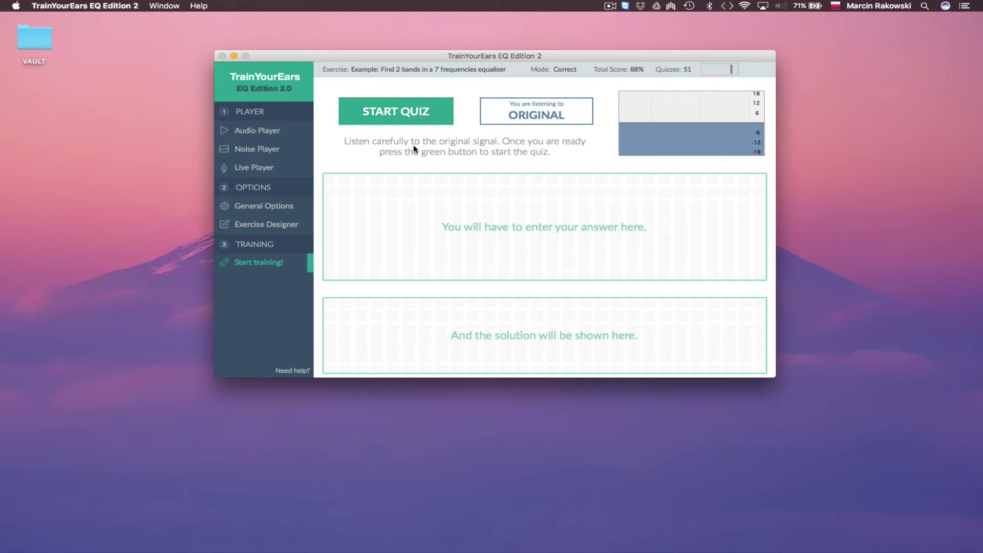
pyautogui.press('m')
pyautogui.press('m')
pyautogui.press('m')
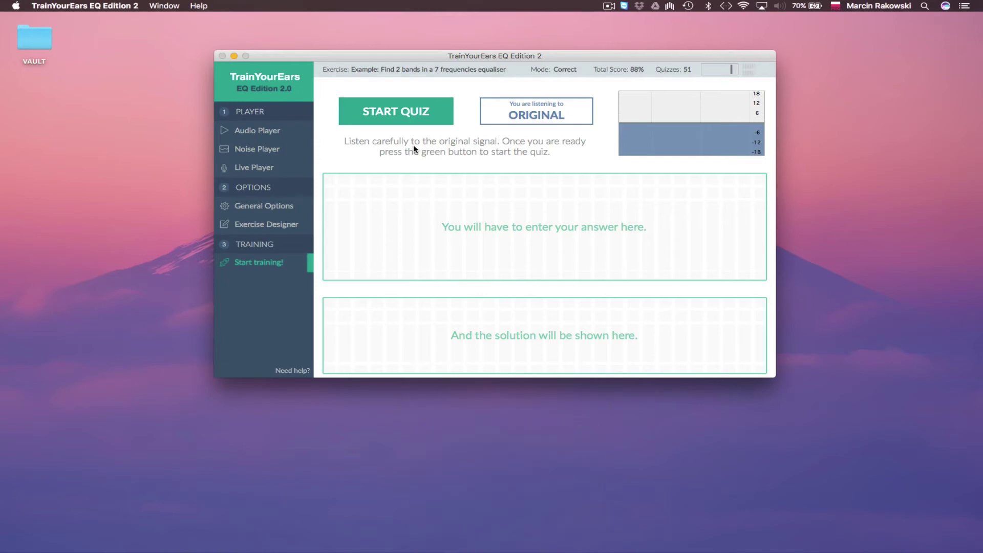
# Start a new quiz, test and remove a 9 dB boost at 4,000 Hz, and boost 2,000 Hz by 9 dB.
pyautogui.press('a')
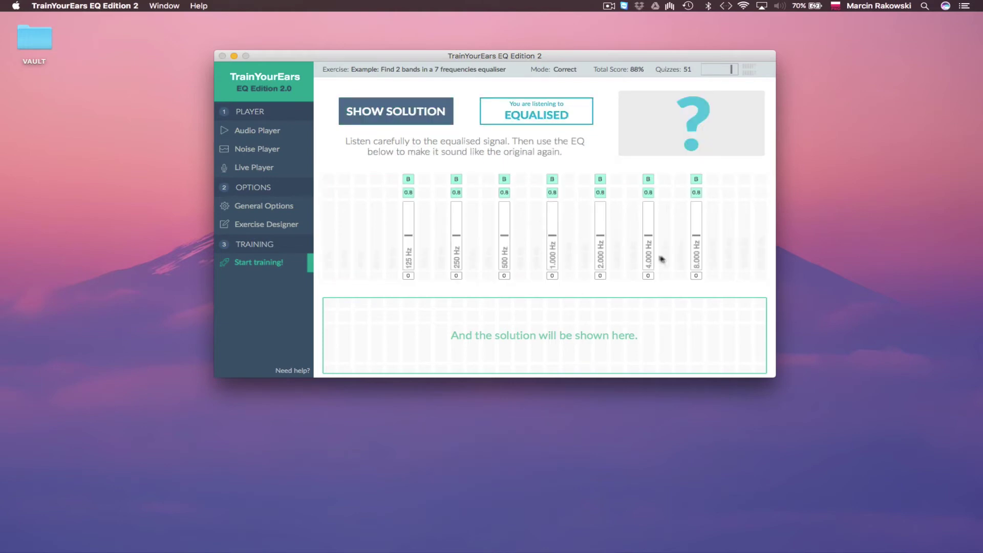
pyautogui.click(648, 208)
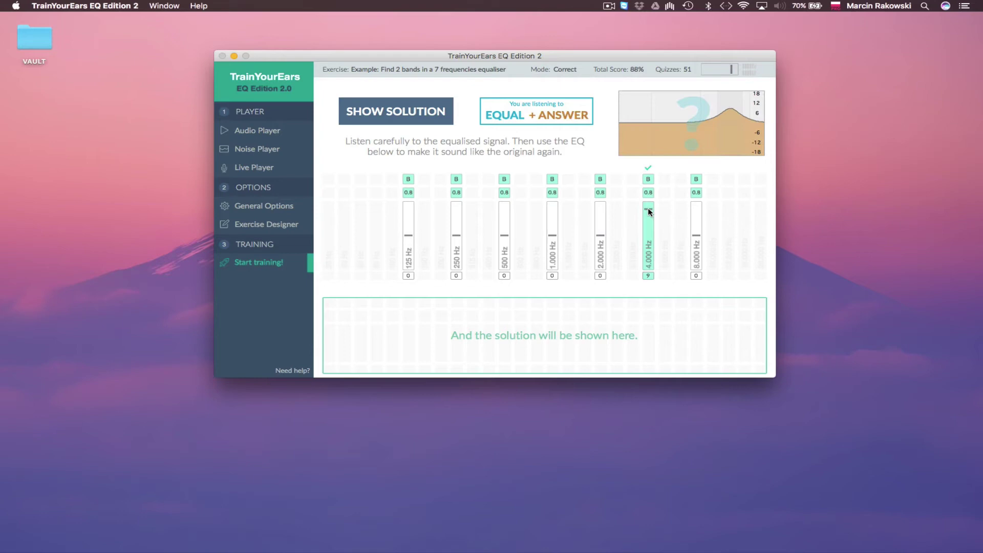
pyautogui.click(647, 235)
pyautogui.click(601, 209)
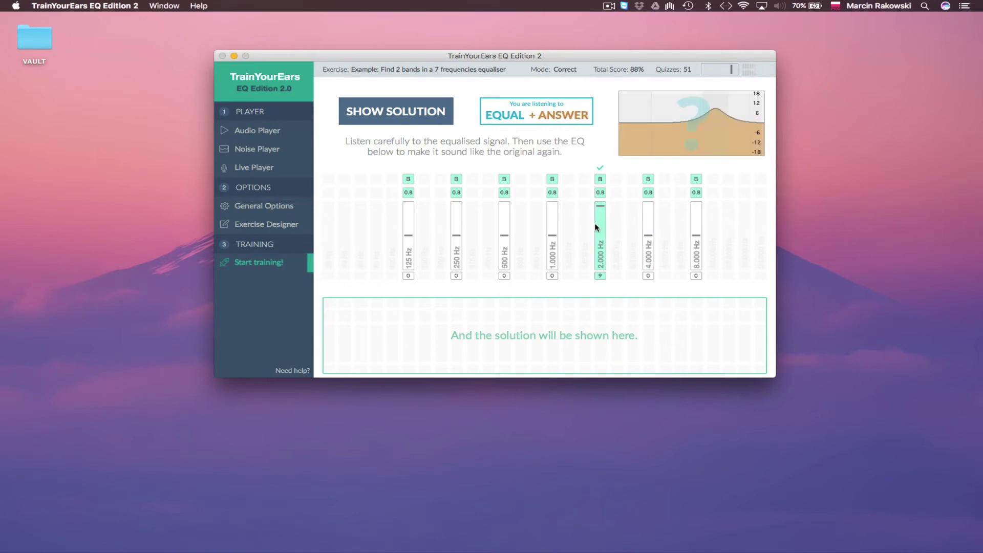
# Try 9 dB boosts on the 125, 250, 500 and 1,000 Hz bands one at a time, resetting each to 0.
pyautogui.click(409, 210)
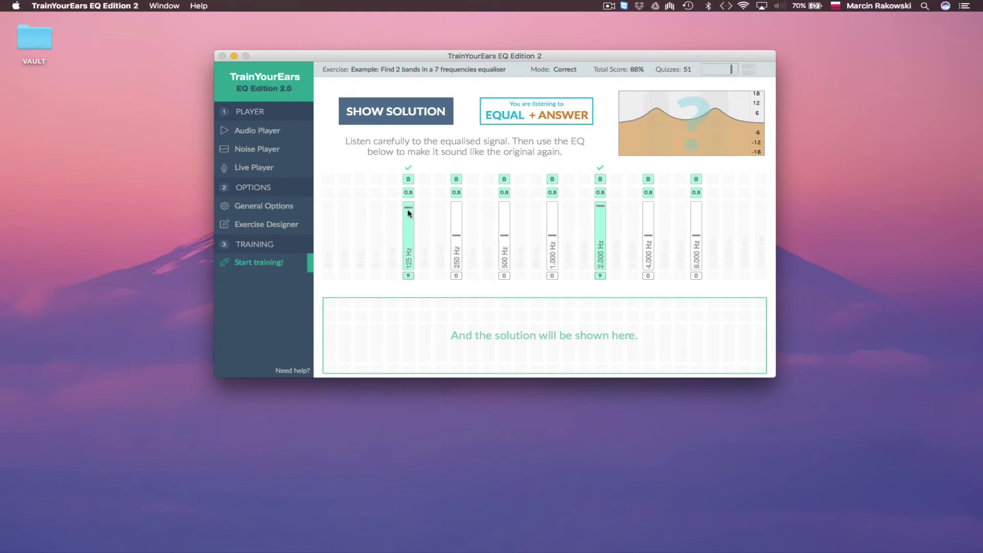
pyautogui.click(409, 231)
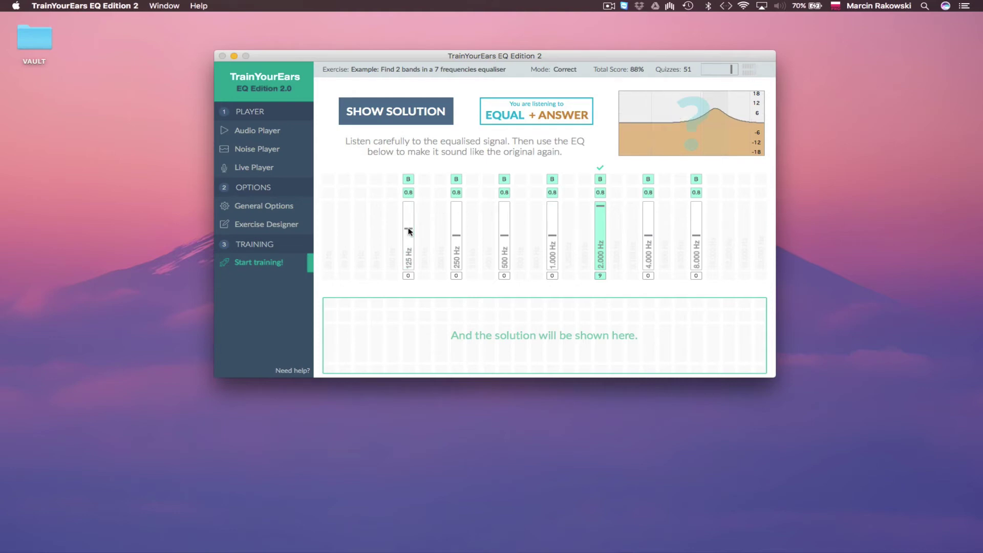
pyautogui.click(460, 212)
pyautogui.click(459, 233)
pyautogui.click(507, 213)
pyautogui.click(508, 232)
pyautogui.click(552, 208)
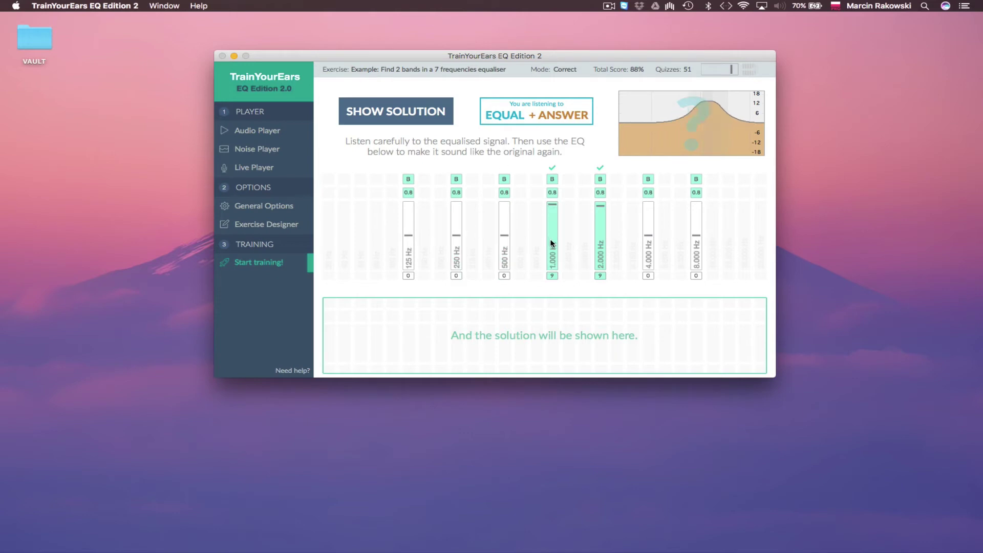
pyautogui.click(552, 236)
# Test and remove boosts on the 4,000 and 8,000 Hz bands, show the quiz solution and mute the sound.
pyautogui.click(646, 213)
pyautogui.click(649, 235)
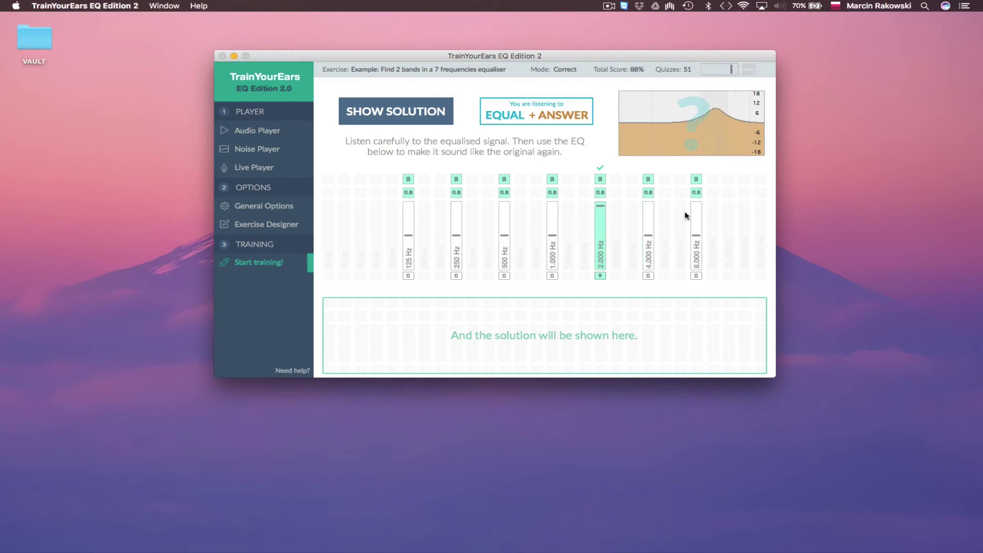
pyautogui.click(696, 206)
pyautogui.click(696, 236)
pyautogui.press('s')
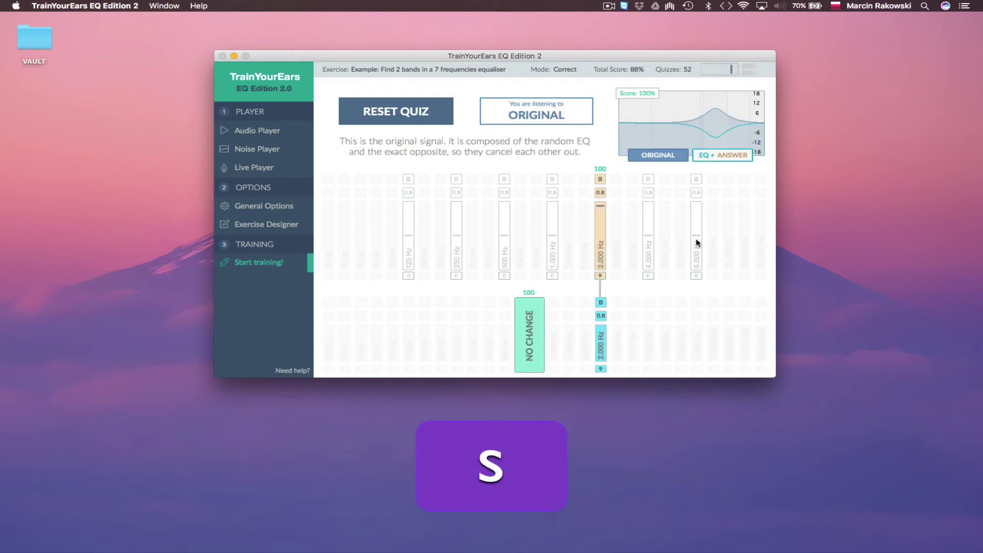
pyautogui.press('m')
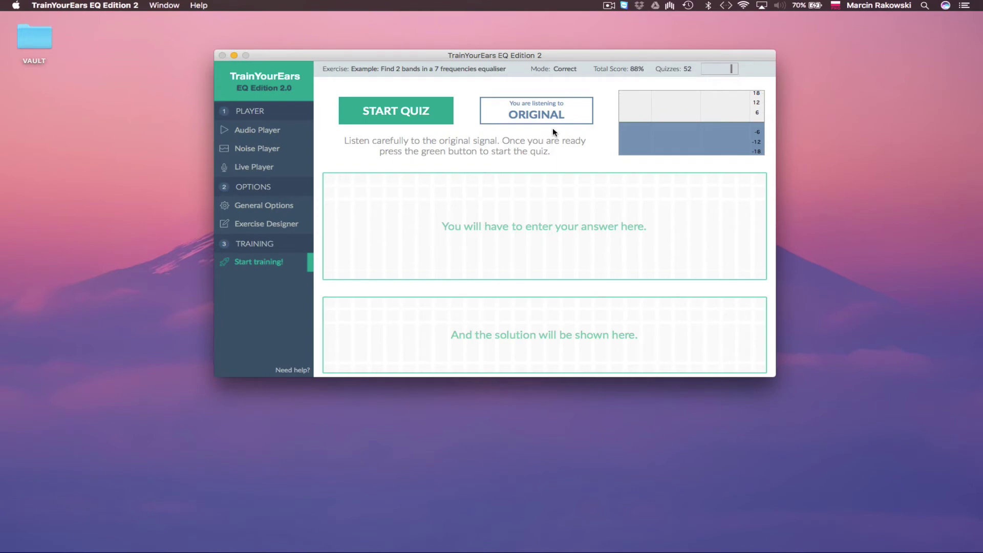
# Open the audio player and select the song 08 Graverobber.mp3 in the playlist.
pyautogui.click(231, 131)
pyautogui.moveTo(669, 151); pyautogui.dragTo(668, 179)
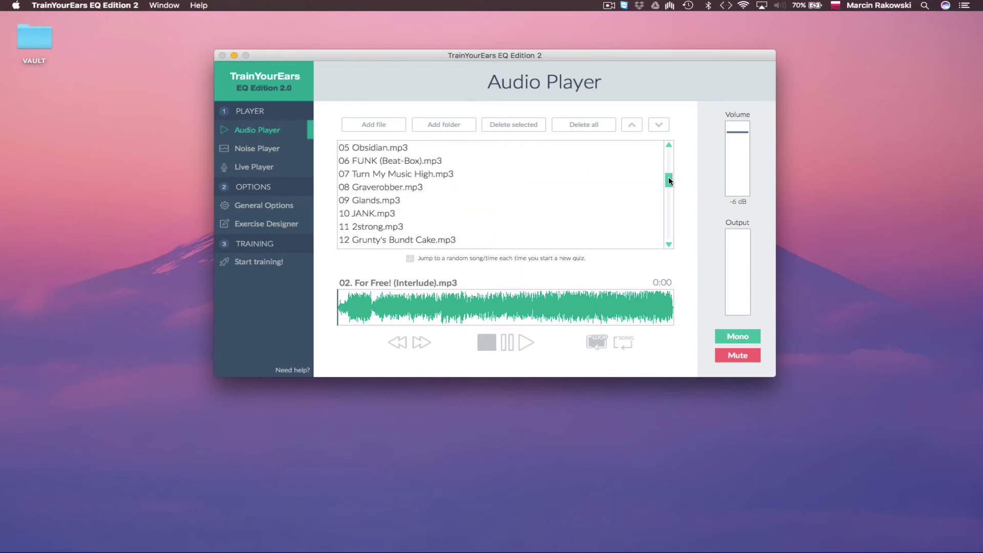
pyautogui.click(408, 187)
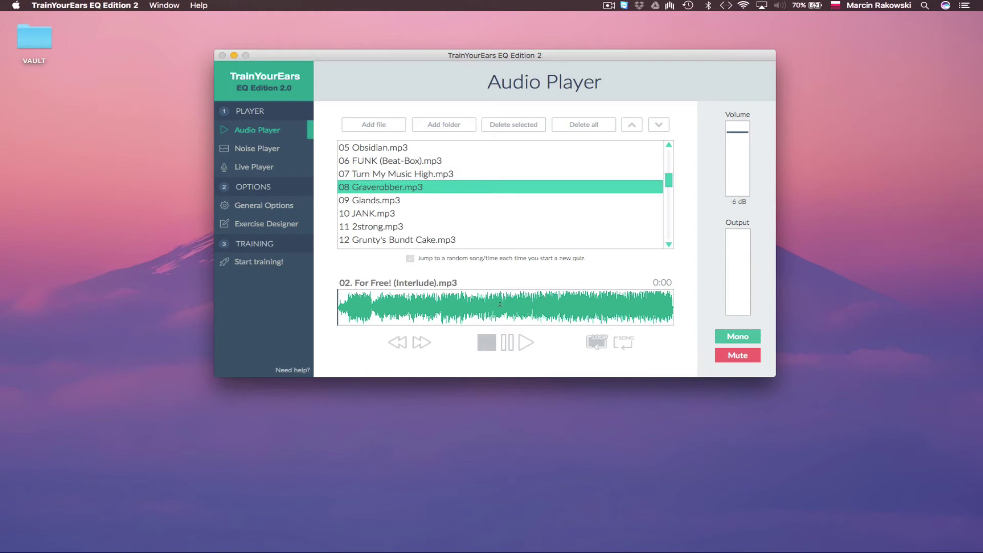
pyautogui.moveTo(533, 303); pyautogui.dragTo(464, 301)
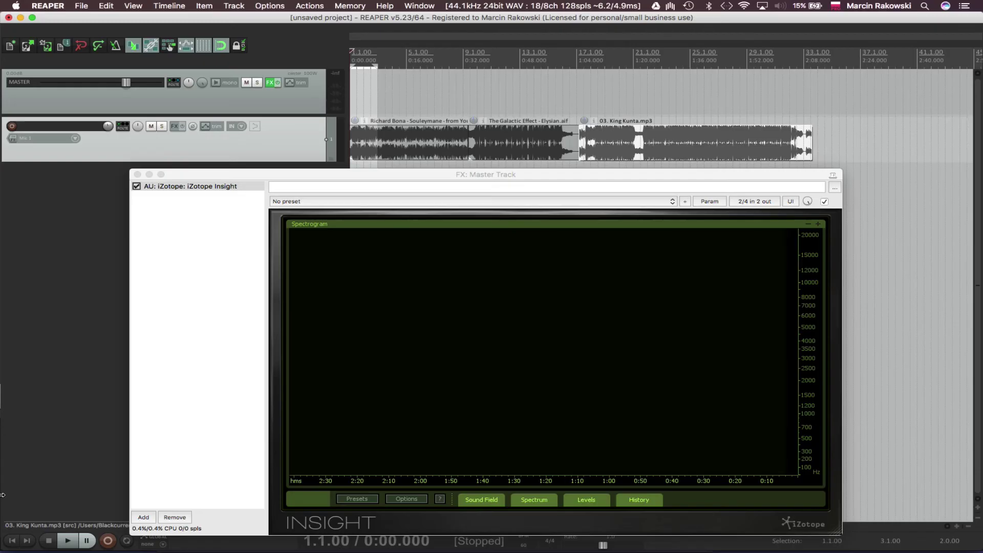
# Switch to REAPER and play the project from the start to examine its frequency content in the Insight spectrogram.
pyautogui.press('space')
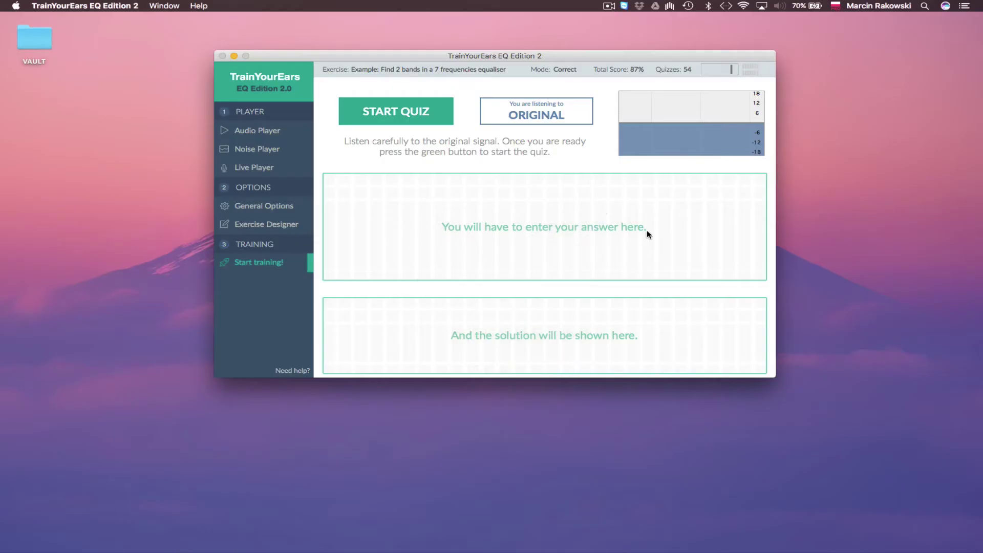
# Start a 2-band quiz in TrainYourEars, cut the 250 Hz and 500 Hz bands by 9 dB each, and show the solution.
pyautogui.press('a')
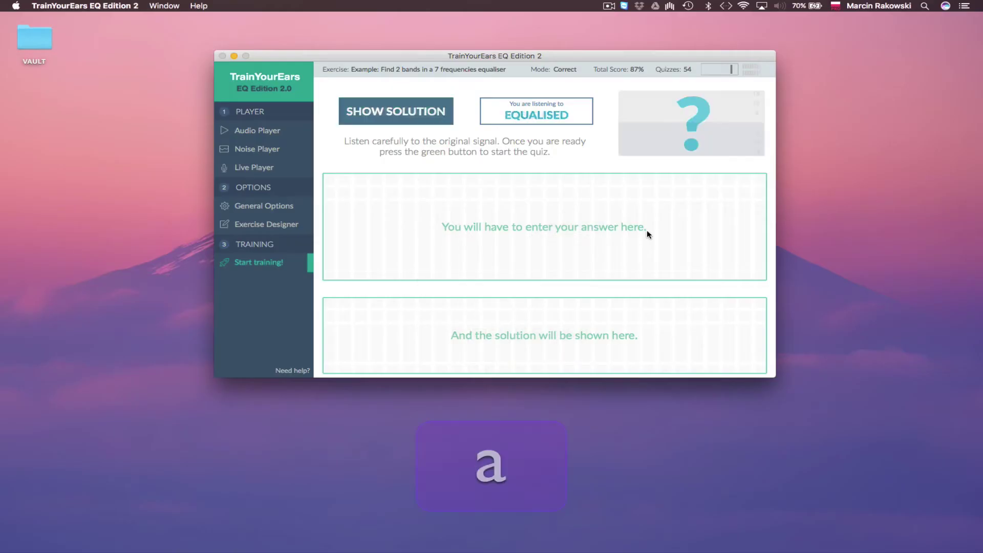
pyautogui.click(456, 263)
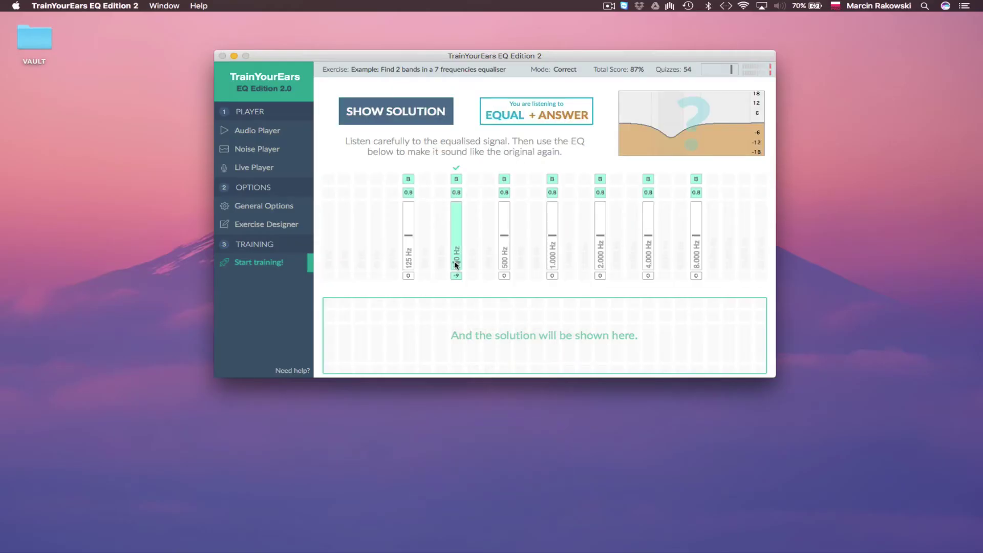
pyautogui.click(504, 266)
pyautogui.press('s')
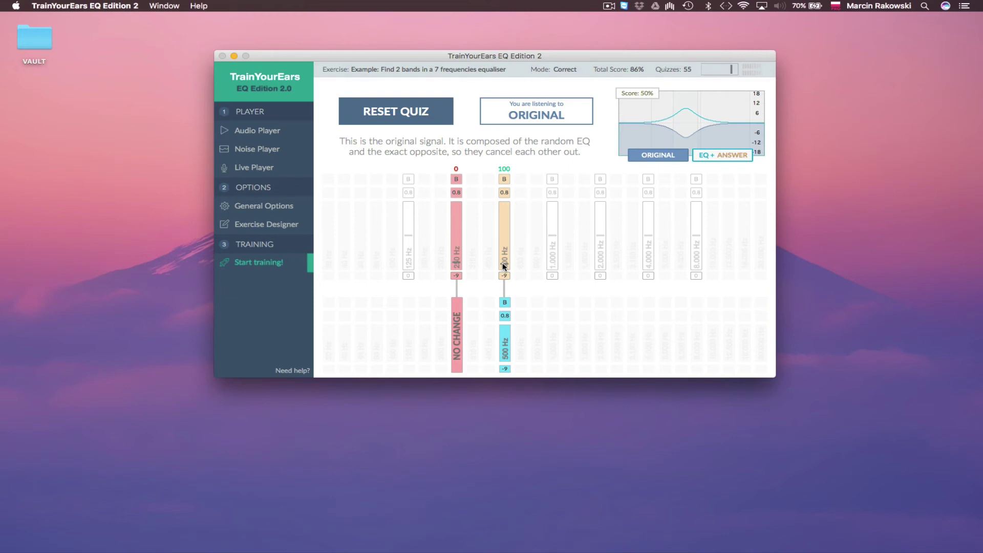
# Reset the answered quiz and start a new one to hear the equalised signal.
pyautogui.press('a')
pyautogui.press('s')
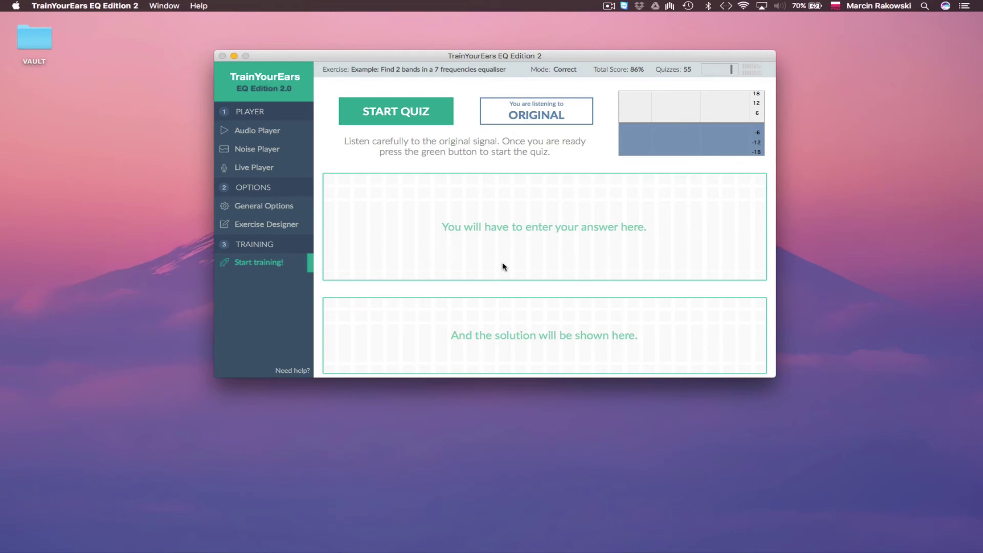
pyautogui.press('a')
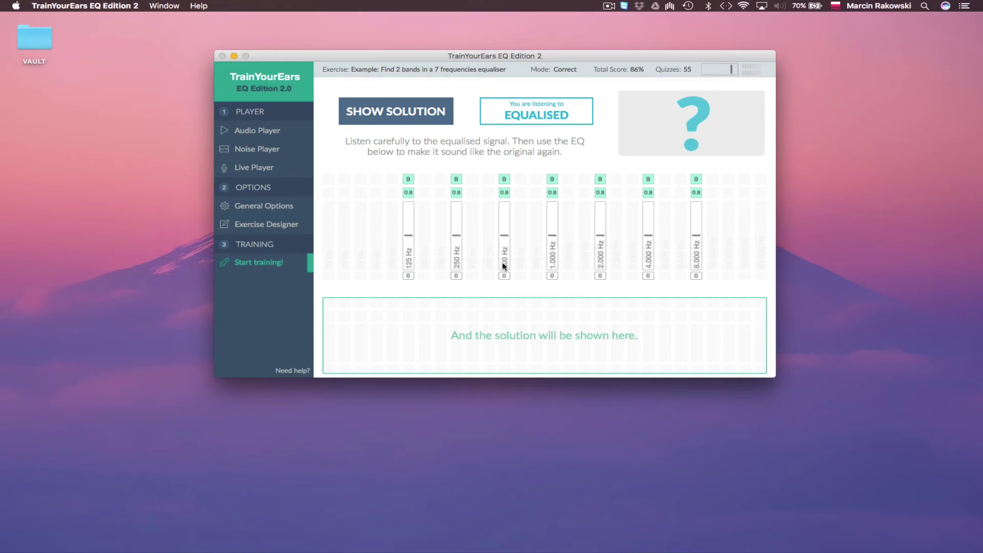
# Try 9 dB cuts on the 4,000, 8,000, 2,000 and 1,000 Hz bands, returning every band to 0.
pyautogui.click(647, 260)
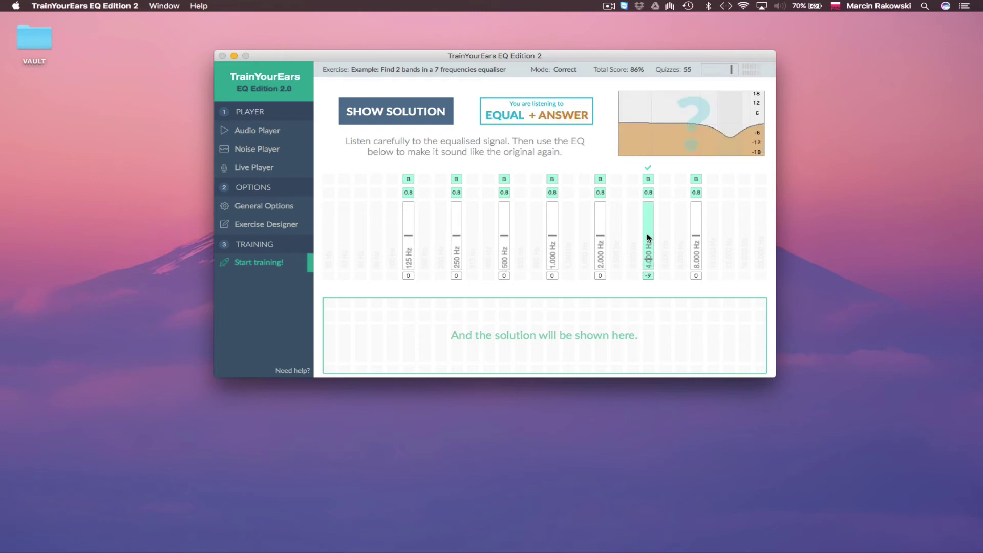
pyautogui.click(646, 234)
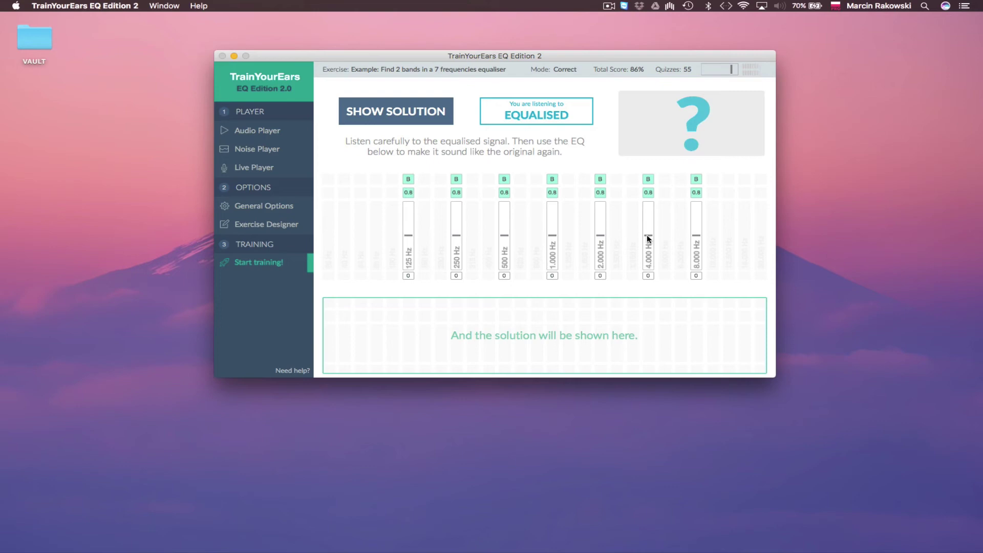
pyautogui.click(694, 255)
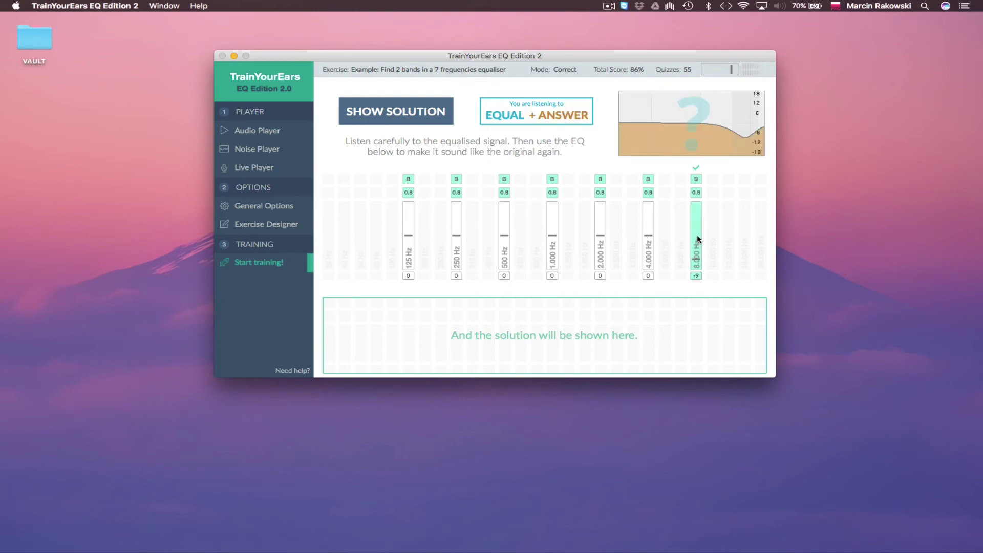
pyautogui.click(697, 234)
pyautogui.click(600, 238)
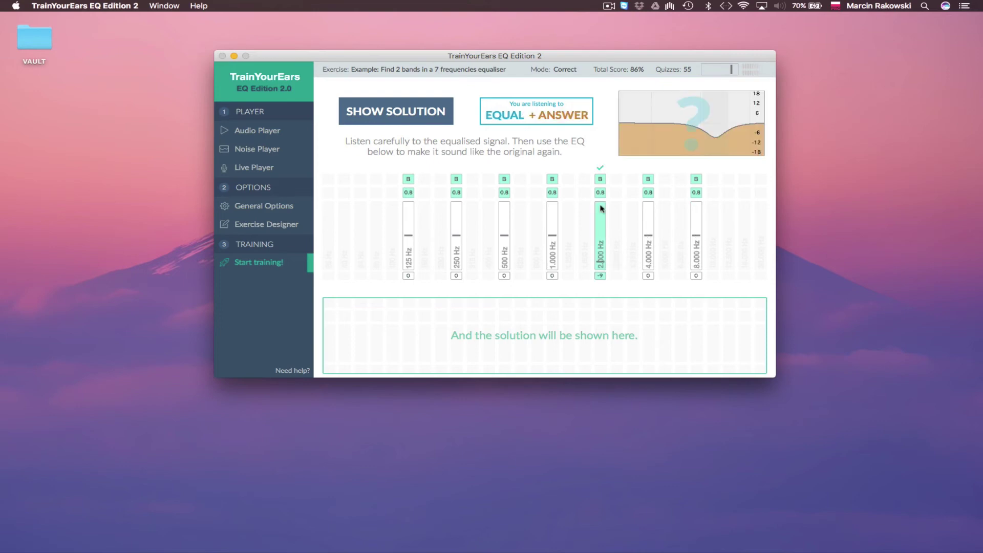
pyautogui.click(599, 235)
pyautogui.click(649, 263)
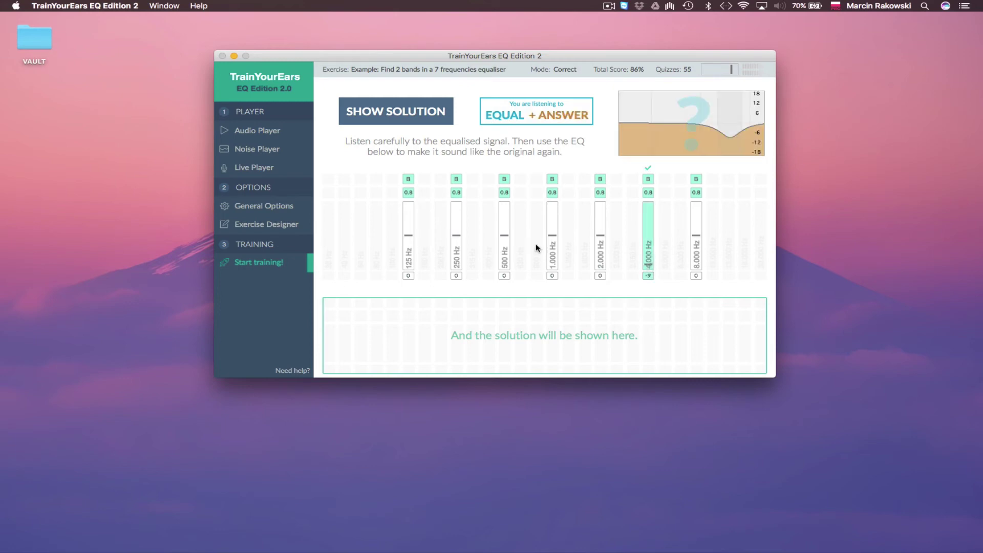
pyautogui.click(553, 267)
pyautogui.click(648, 239)
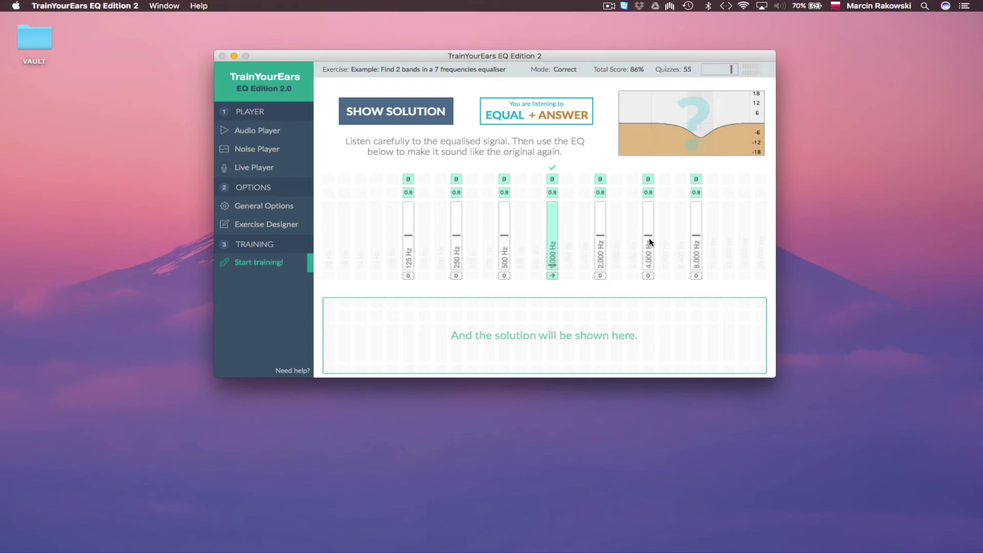
pyautogui.click(547, 236)
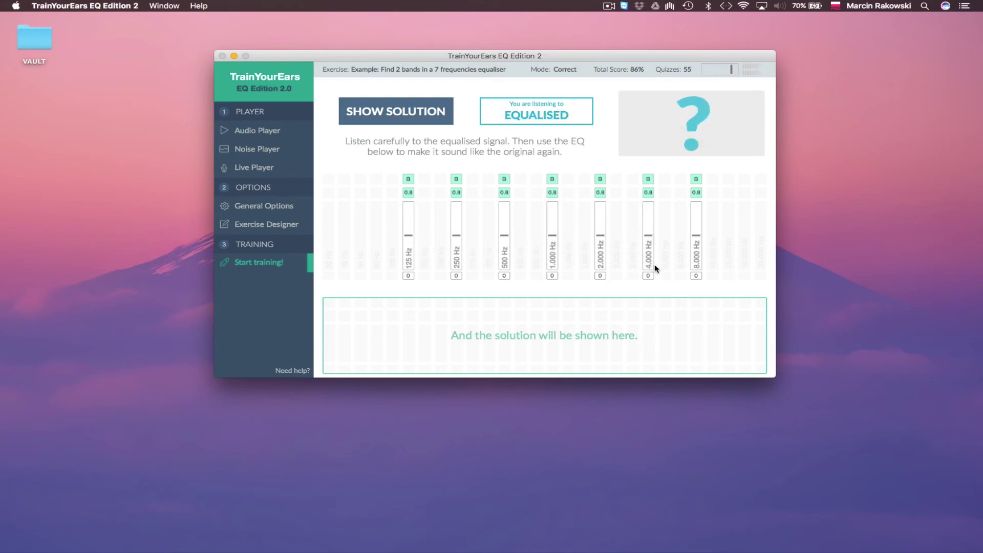
# Show the solution with all bands left at 0, and reset the quiz with the sound on.
pyautogui.press('s')
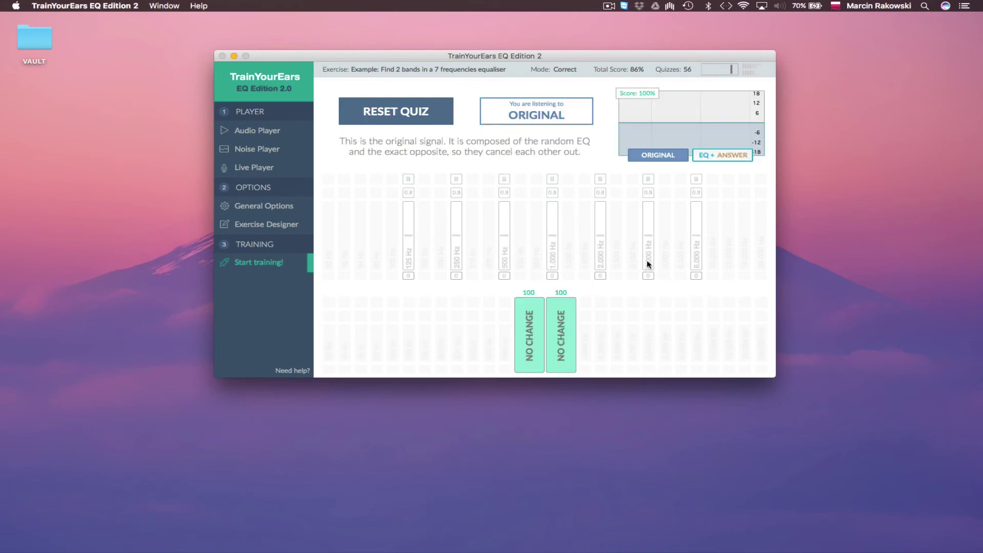
pyautogui.press('m')
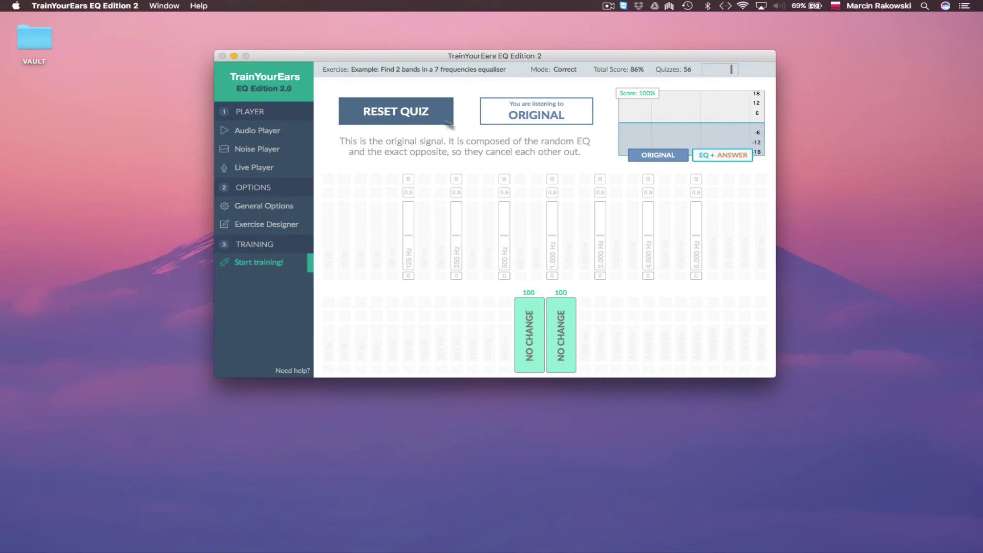
pyautogui.click(418, 113)
pyautogui.press('m')
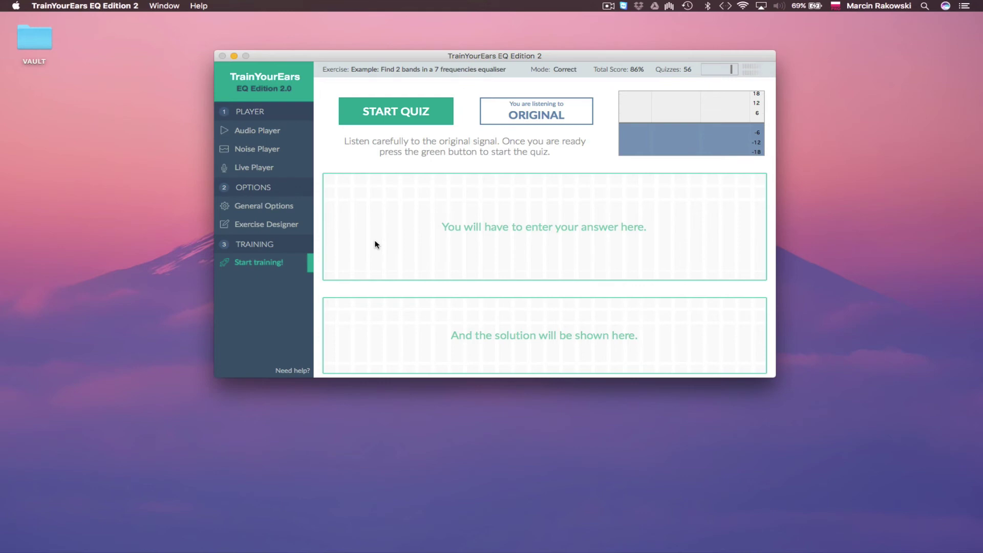
# Start a new quiz and try 9 dB cuts on the 2,000 Hz and 1,000 Hz bands, returning both to 0.
pyautogui.press('a')
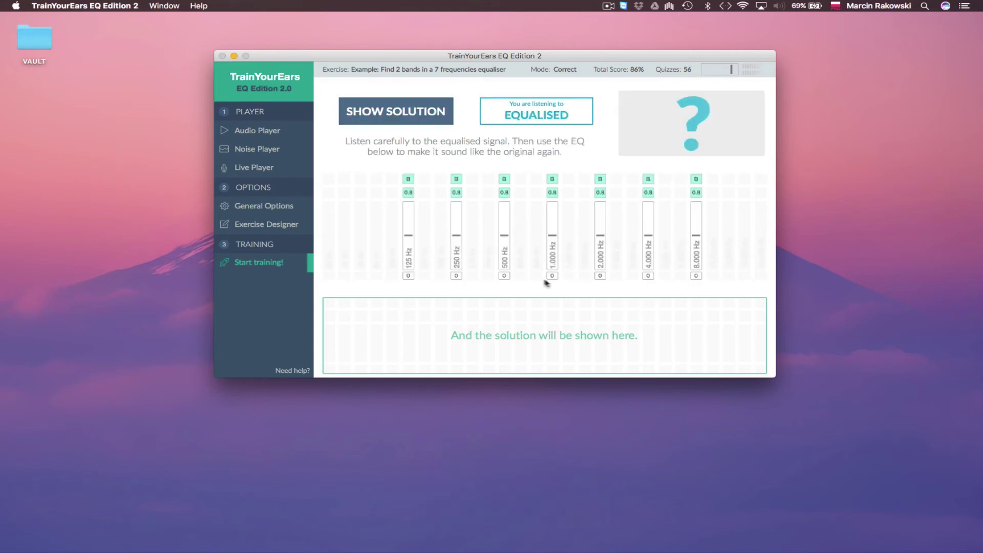
pyautogui.click(598, 263)
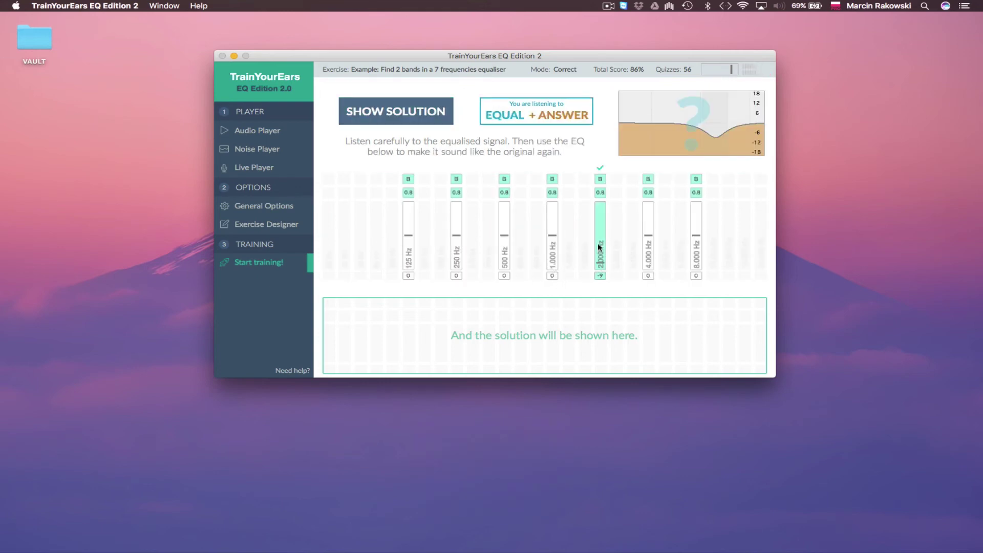
pyautogui.click(601, 236)
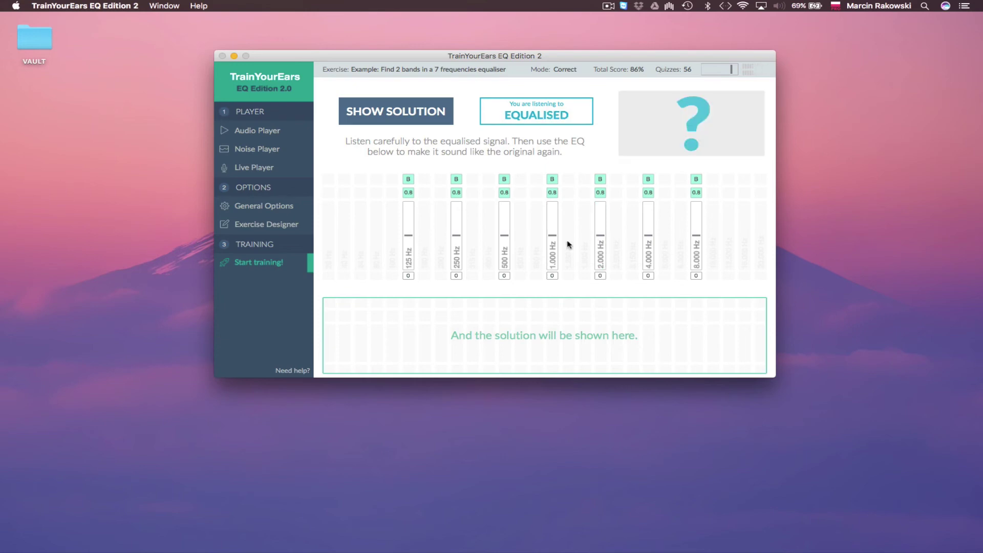
pyautogui.click(554, 248)
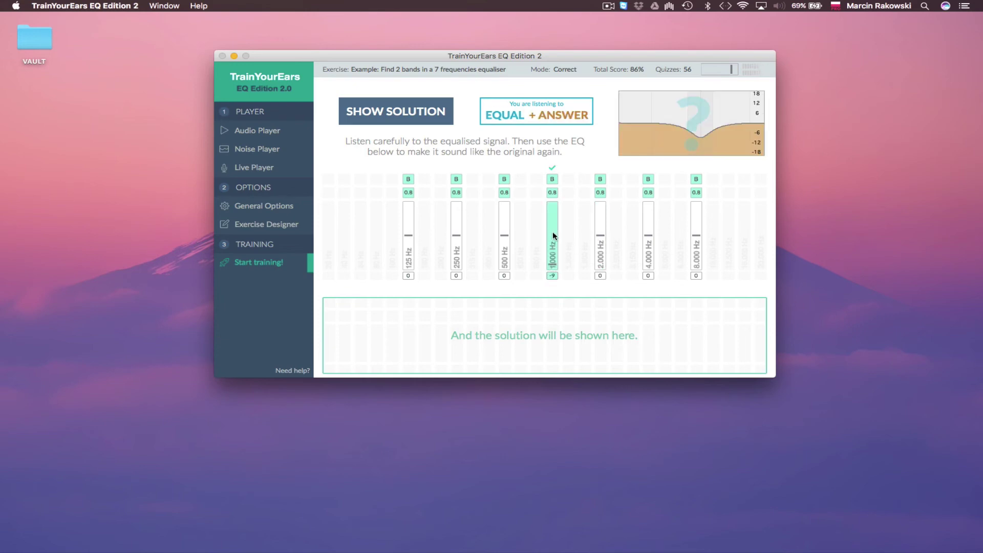
pyautogui.click(553, 234)
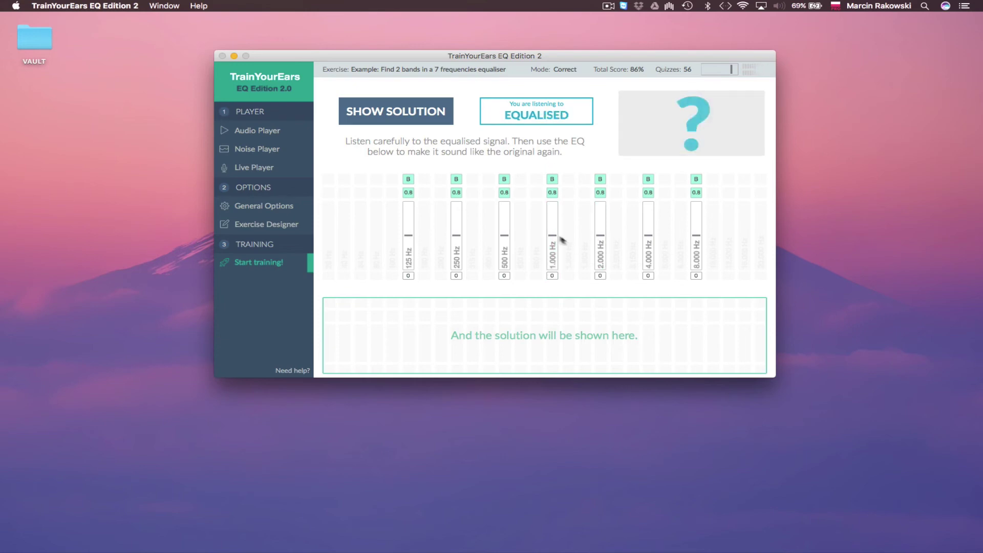
# Cut the 2,000 Hz band by 9 dB and try the same cut on the 4,000 Hz band, returning the latter to 0.
pyautogui.click(603, 263)
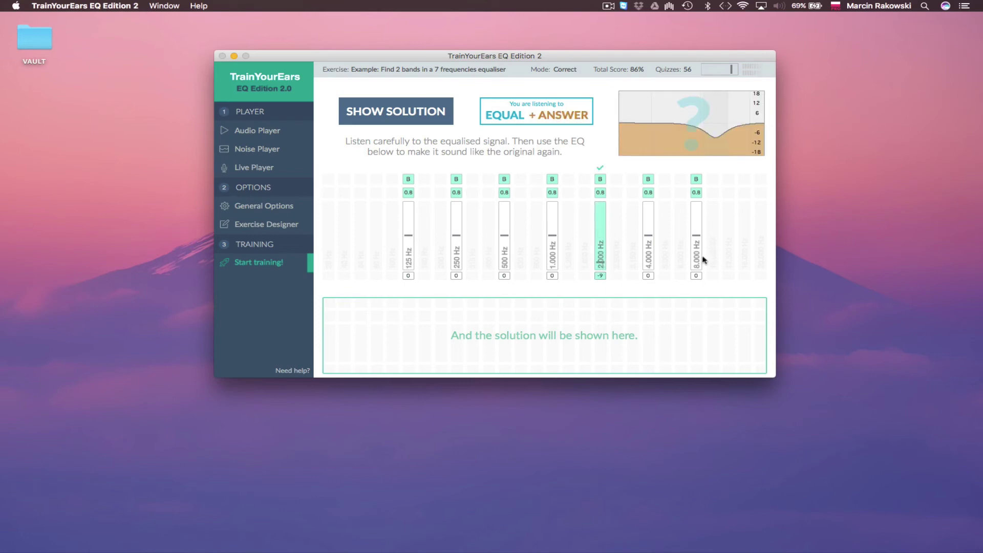
pyautogui.click(647, 240)
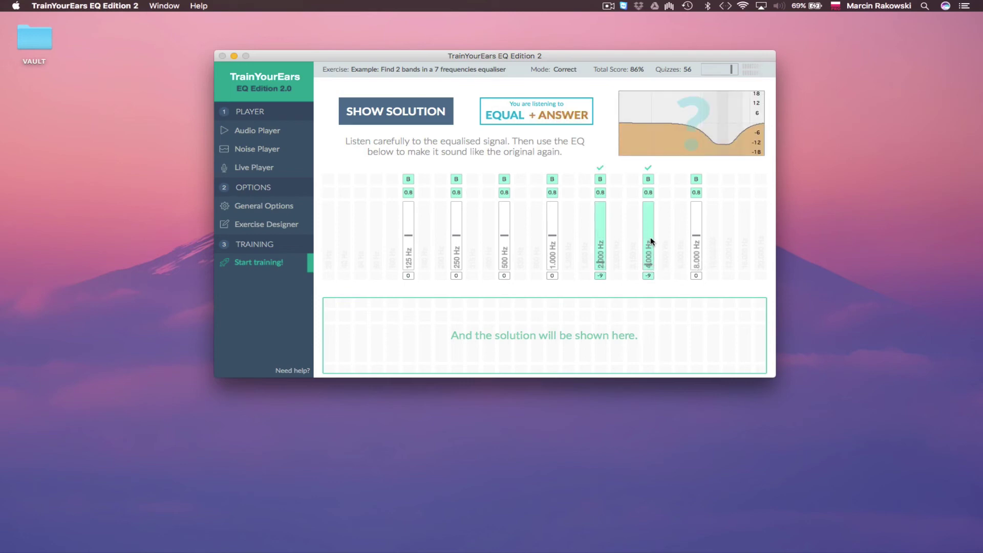
pyautogui.click(650, 241)
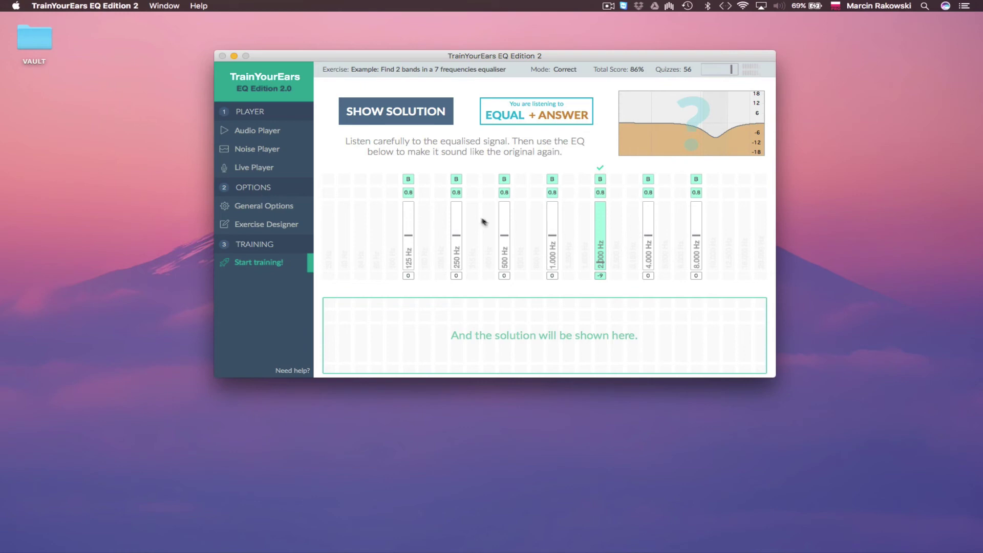
# Try the 250 Hz and 125 Hz bands, leaving both at 0, and boost the 500 Hz band by 9 dB.
pyautogui.click(456, 235)
pyautogui.click(456, 235)
pyautogui.click(408, 215)
pyautogui.click(409, 234)
pyautogui.click(505, 215)
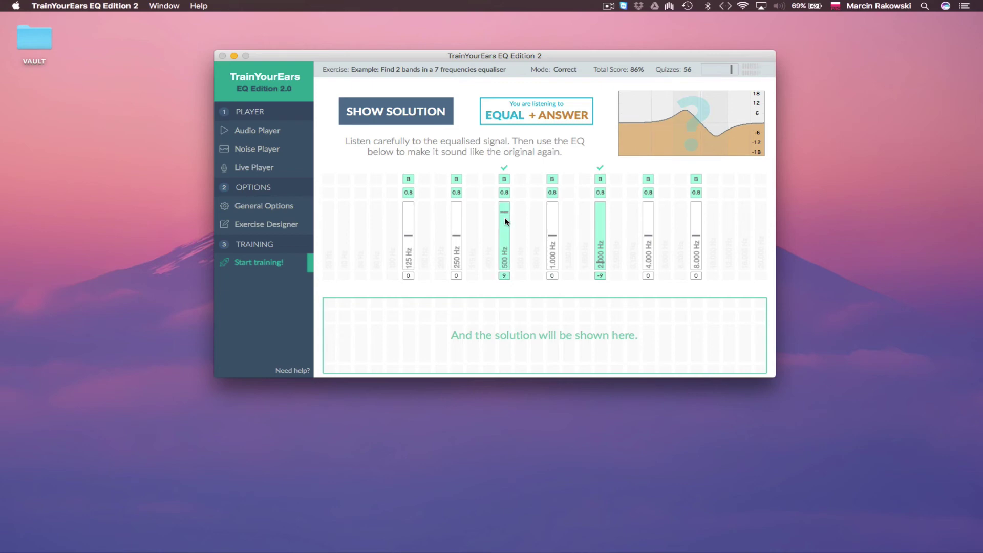
# Show the solution for the 500 Hz and 2,000 Hz answer, and reset to start a new quiz.
pyautogui.press('s')
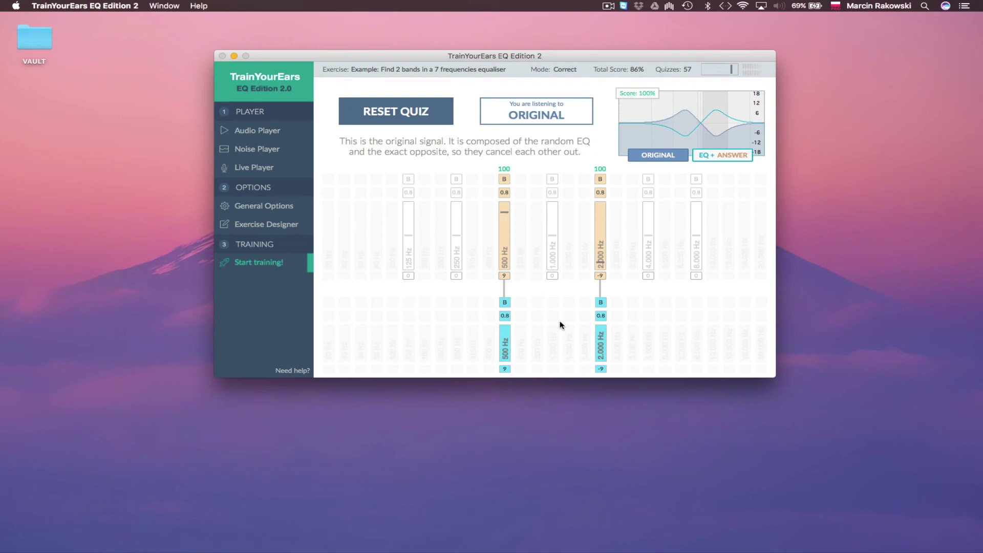
pyautogui.press('a')
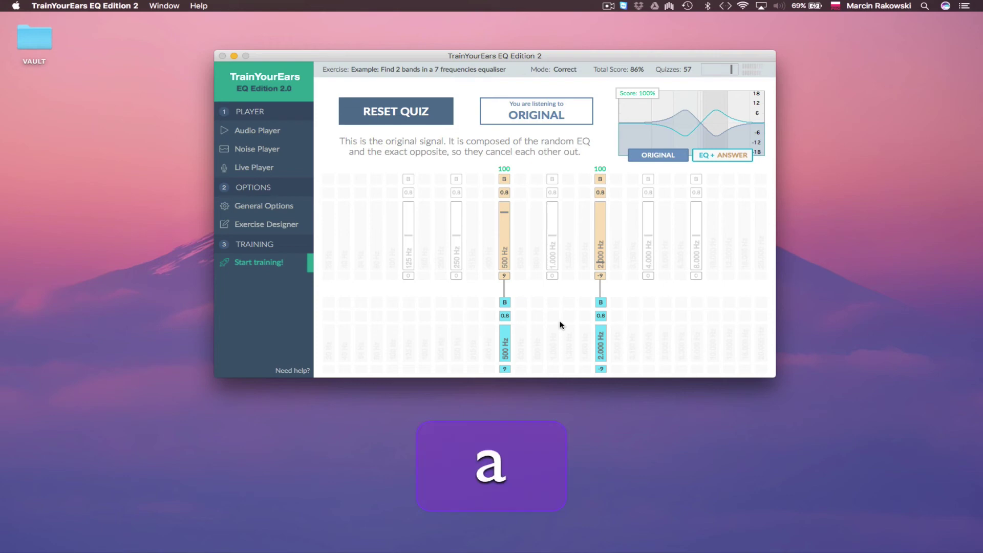
pyautogui.press('s')
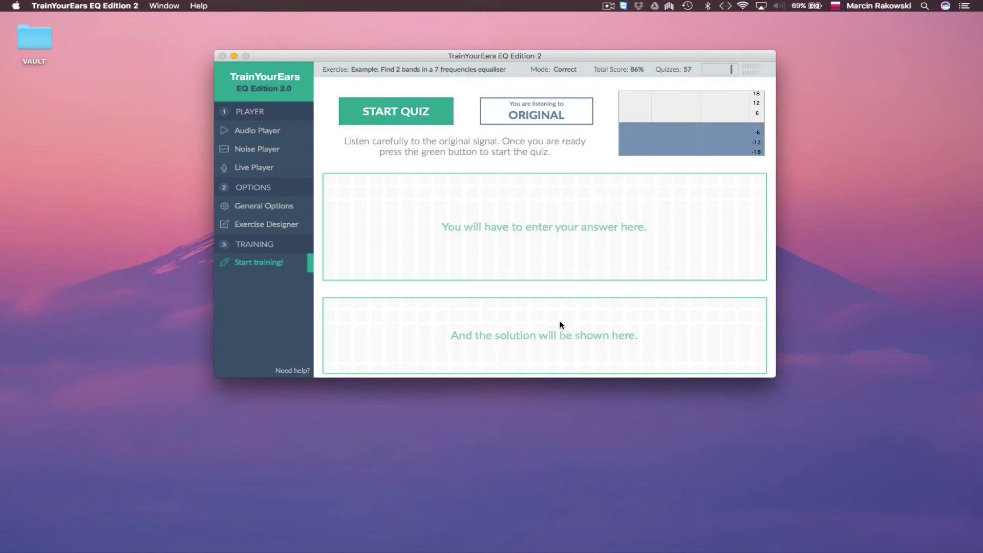
pyautogui.press('a')
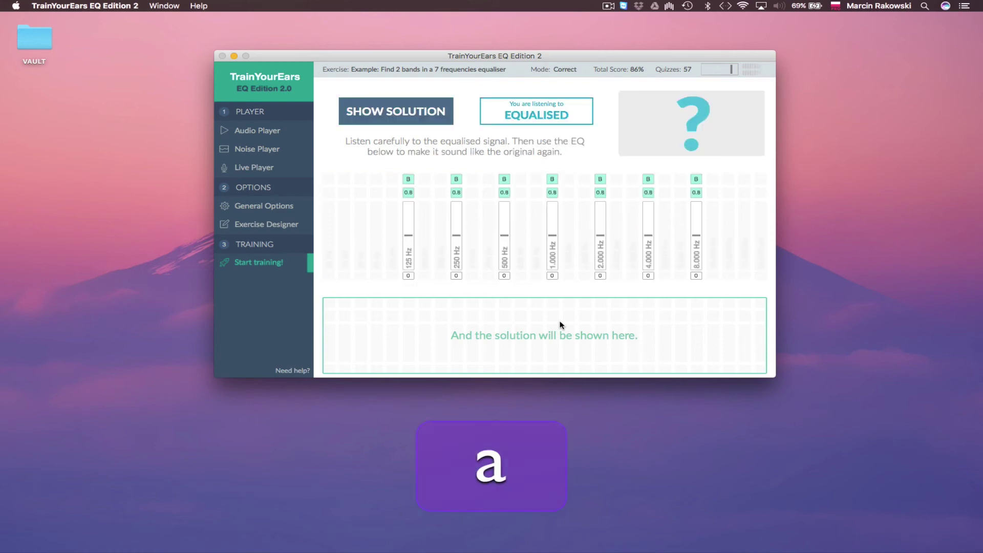
# Cut the 4,000 Hz band by 9 dB and try the same cut on 8,000 Hz and 2,000 Hz, returning both to 0.
pyautogui.click(646, 263)
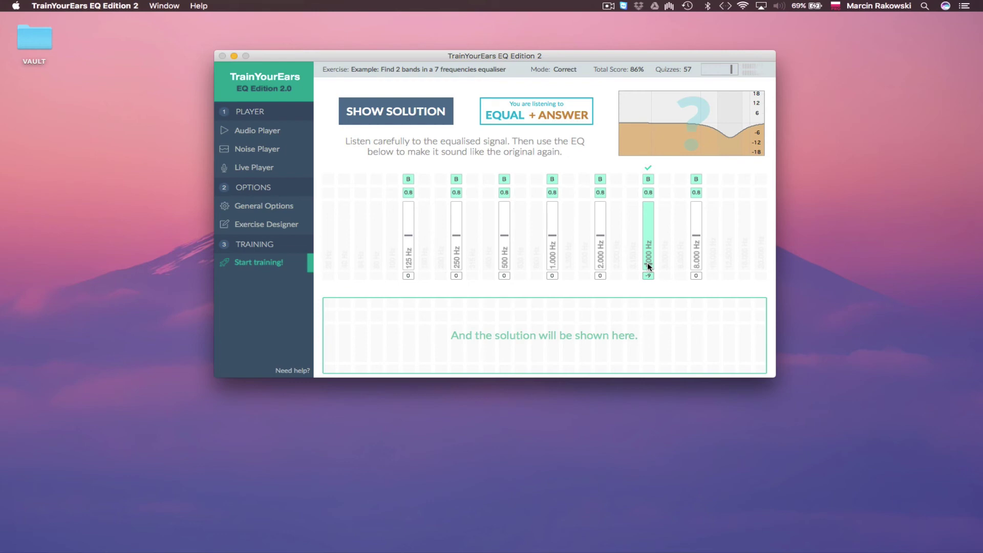
pyautogui.click(695, 262)
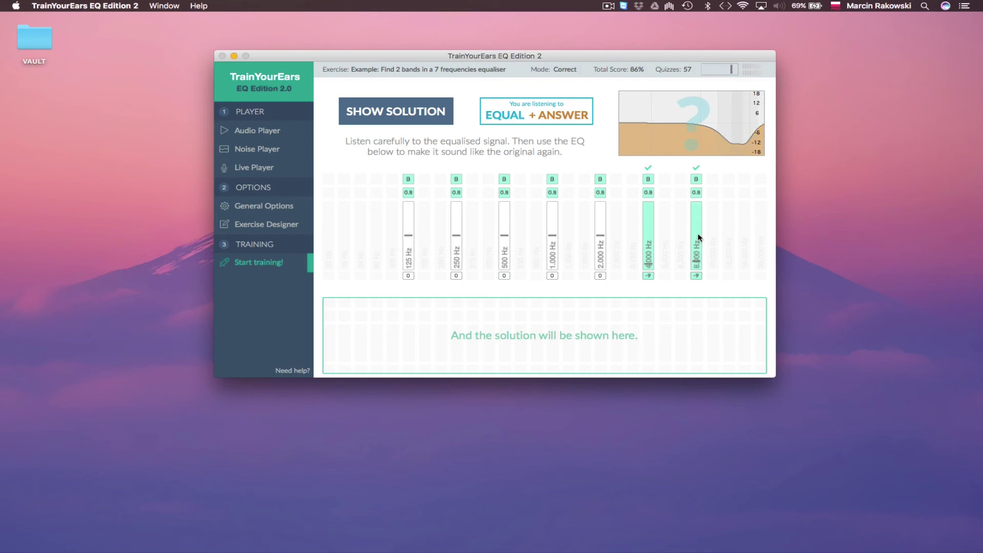
pyautogui.click(696, 237)
pyautogui.click(599, 262)
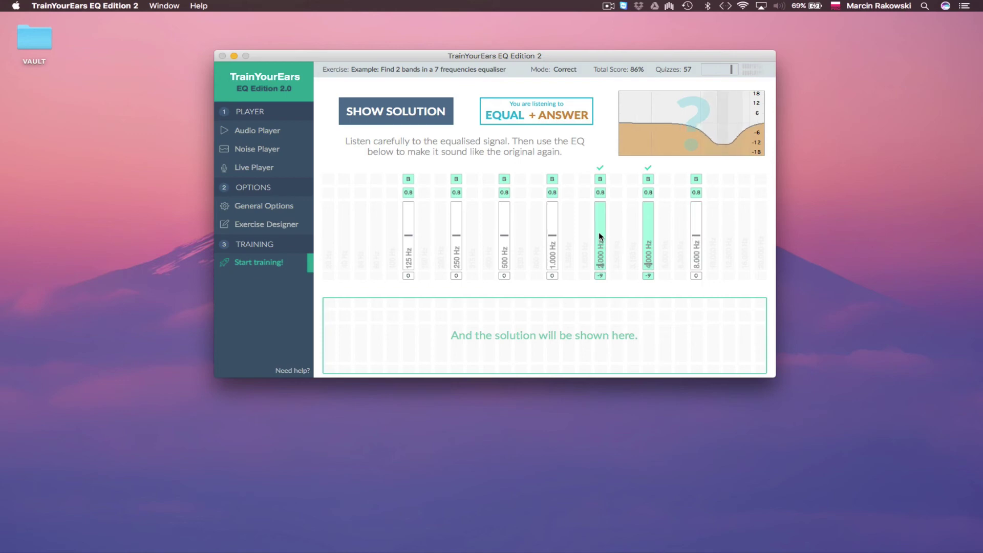
pyautogui.click(600, 236)
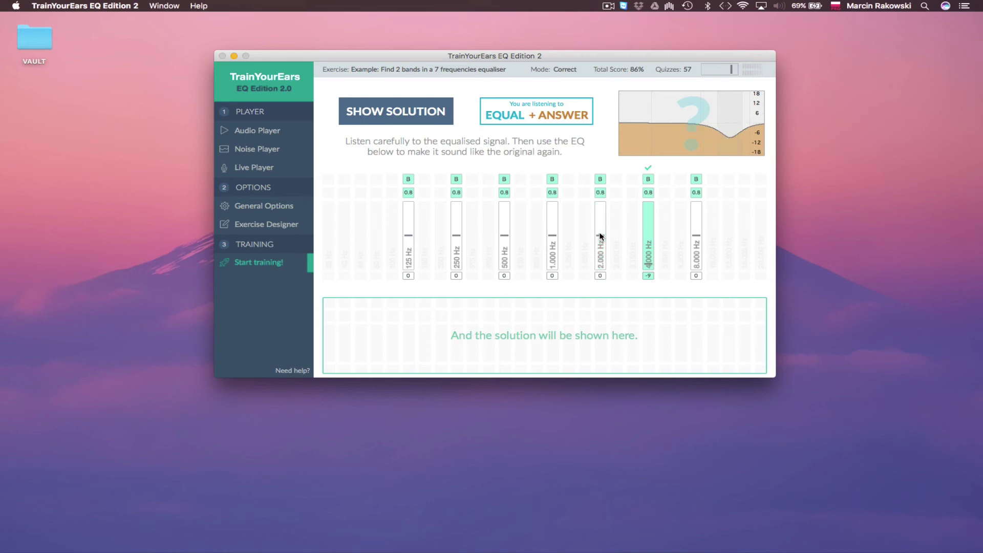
pyautogui.click(601, 267)
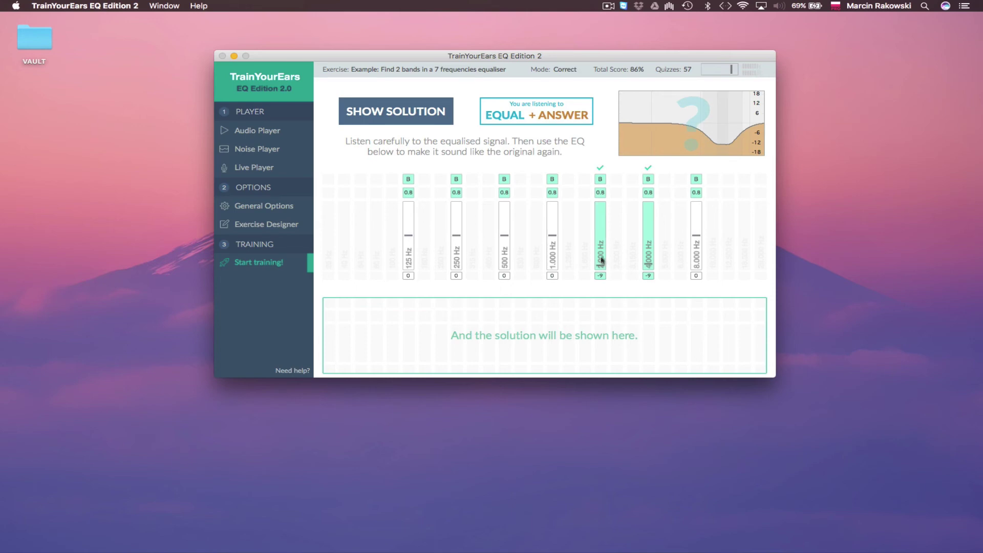
pyautogui.click(601, 239)
# Show the solution for the single 4,000 Hz cut, and reset the quiz with the sound muted.
pyautogui.press('s')
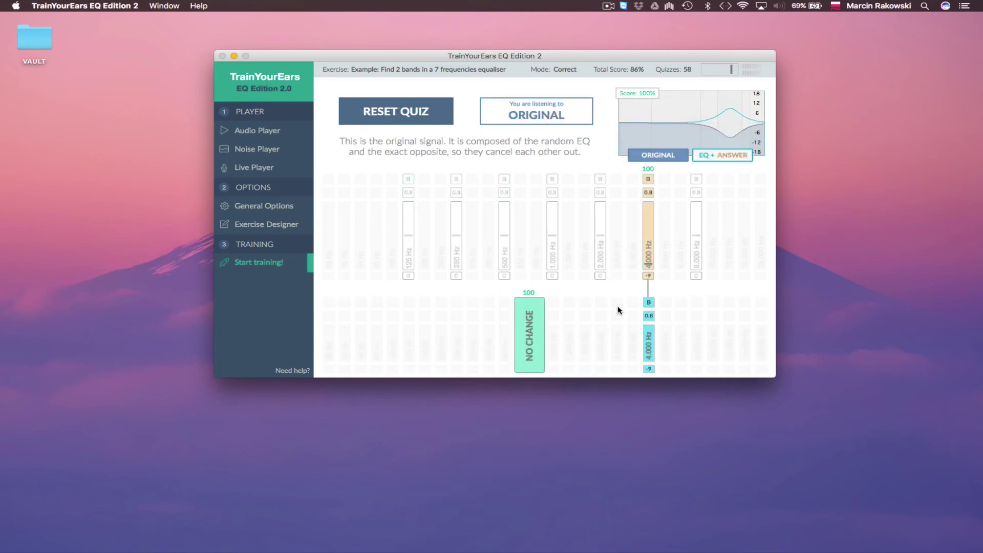
pyautogui.press('s')
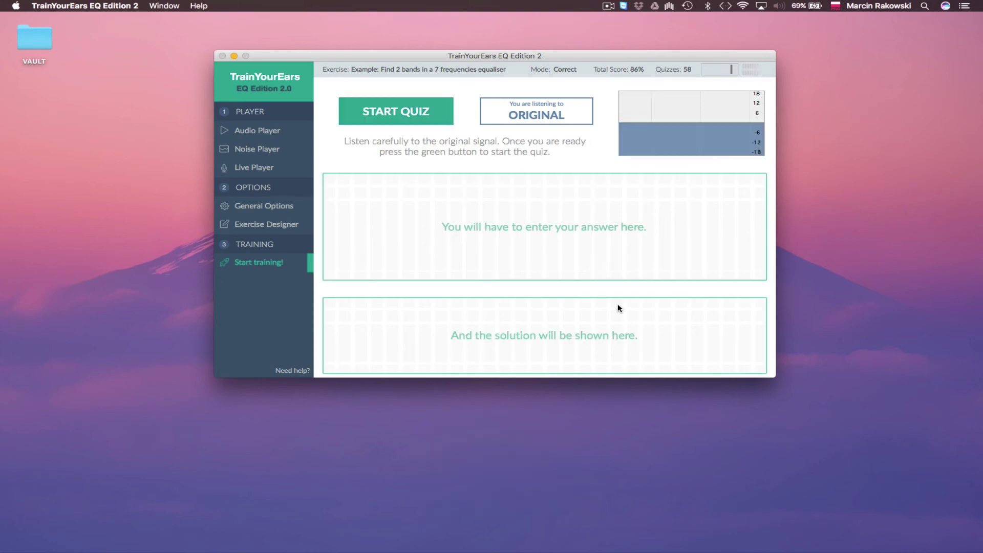
pyautogui.press('m')
# View the Noise Player options and browse the song list in the Audio Player.
pyautogui.click(265, 150)
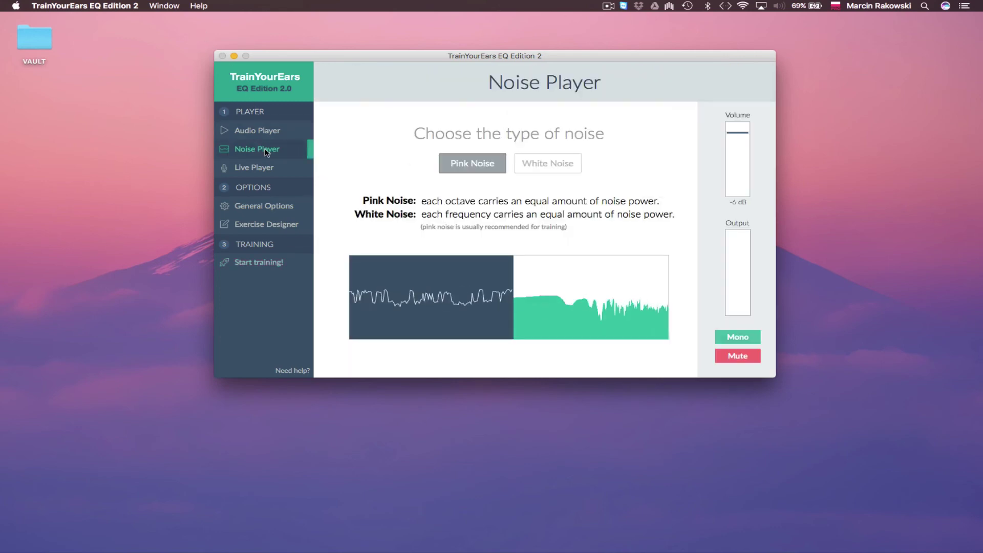
pyautogui.click(266, 135)
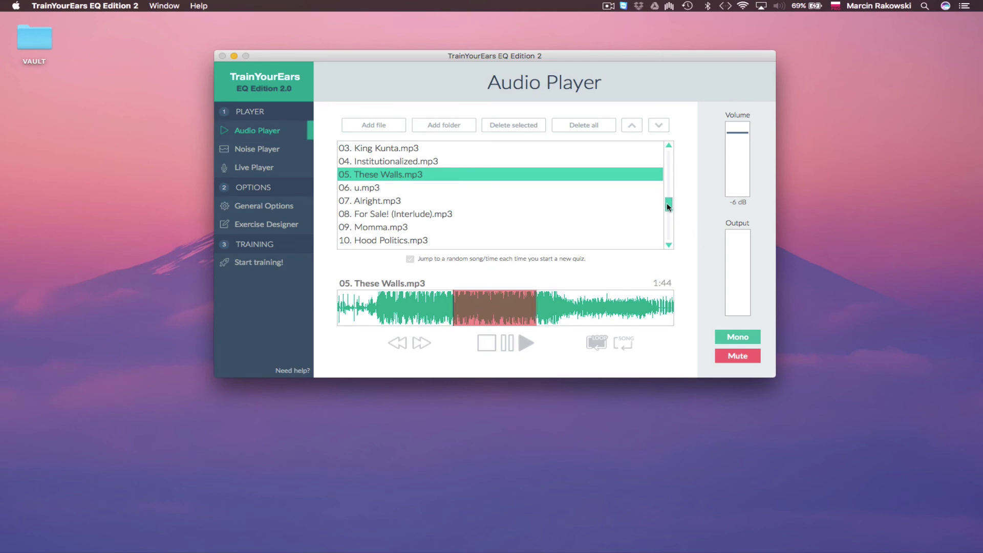
pyautogui.moveTo(667, 204); pyautogui.dragTo(667, 197)
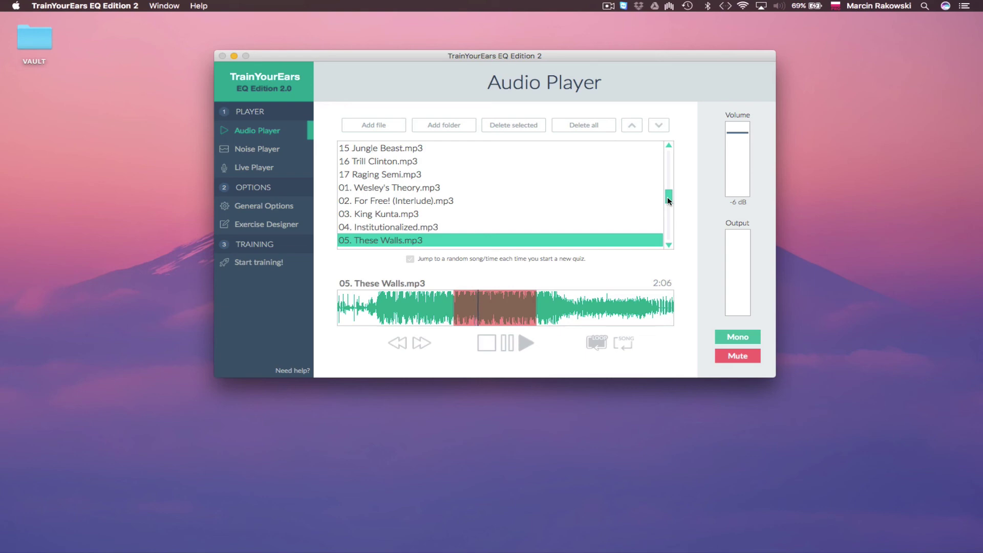
# Browse the list of example exercises in the Exercise Designer.
pyautogui.click(287, 223)
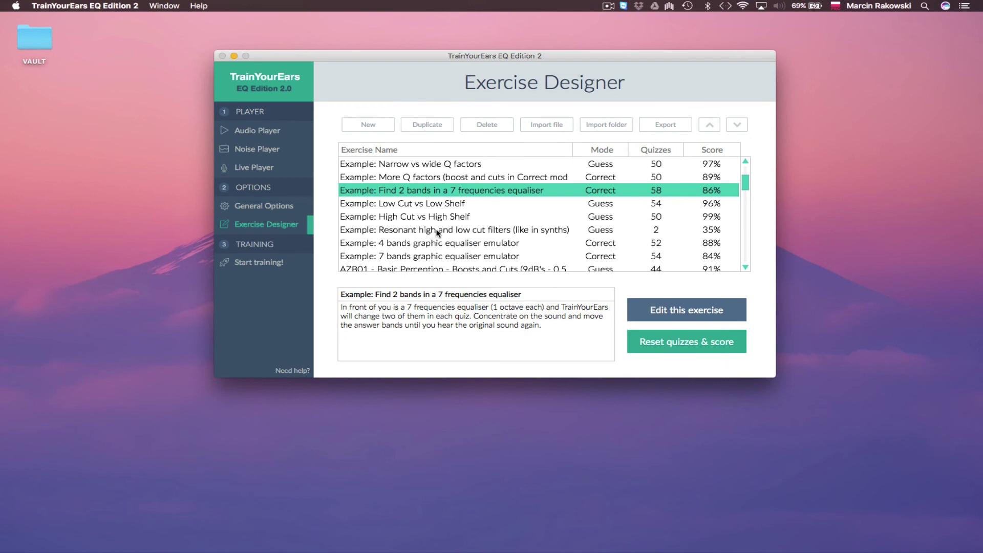
pyautogui.scroll(-1, 437, 233)
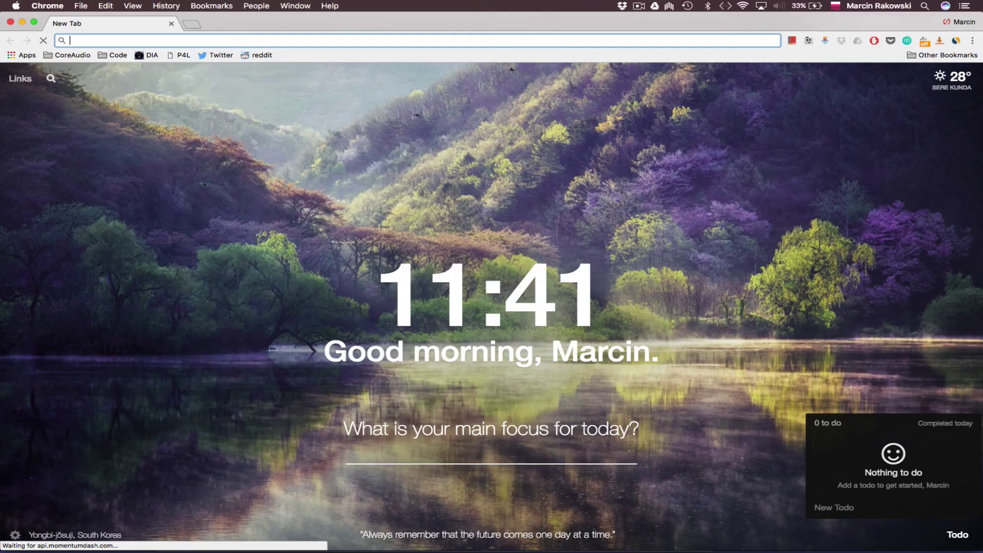
# Switch to Chrome, open docs.trainyourears.com and go to the Beginner Pack exercise package page.
pyautogui.write('docs')
pyautogui.press('Return')
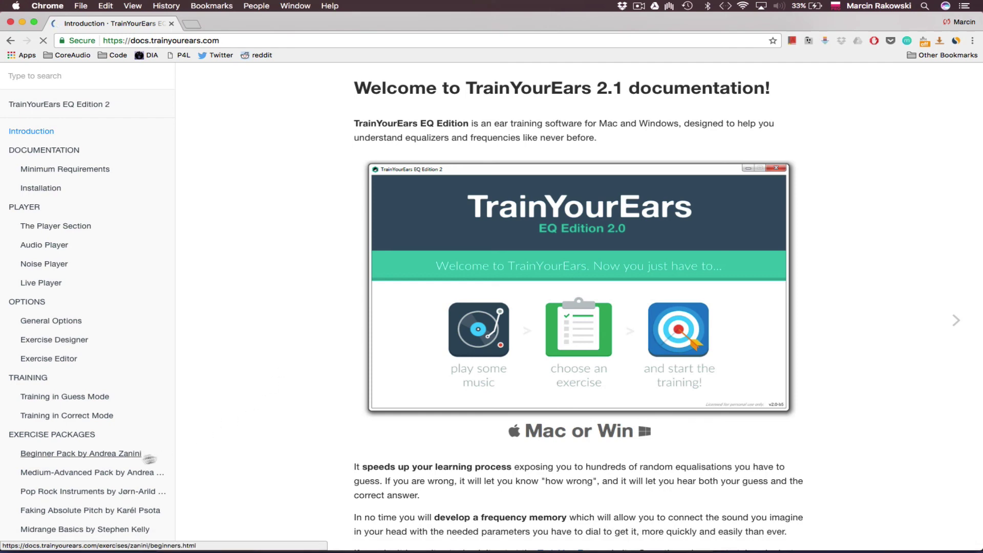
pyautogui.click(105, 459)
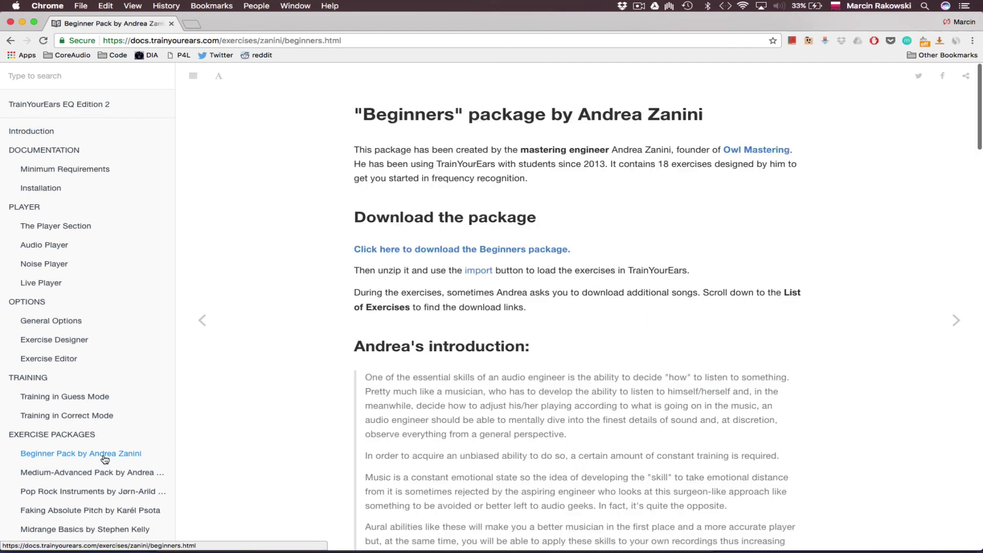
# Read through the Beginners package page, examining its introduction and the full list of exercises.
pyautogui.scroll(-2, 904, 485)
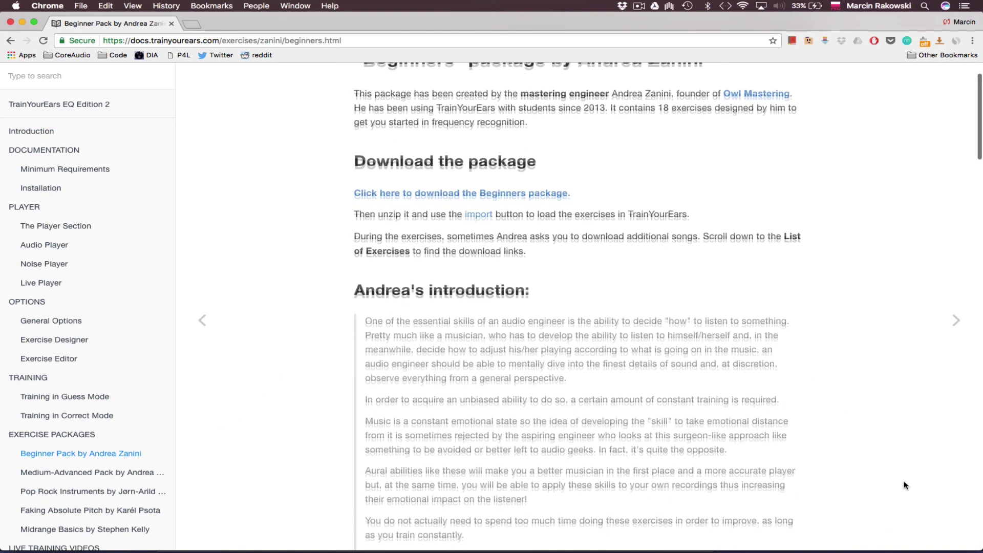
pyautogui.scroll(-8, 904, 485)
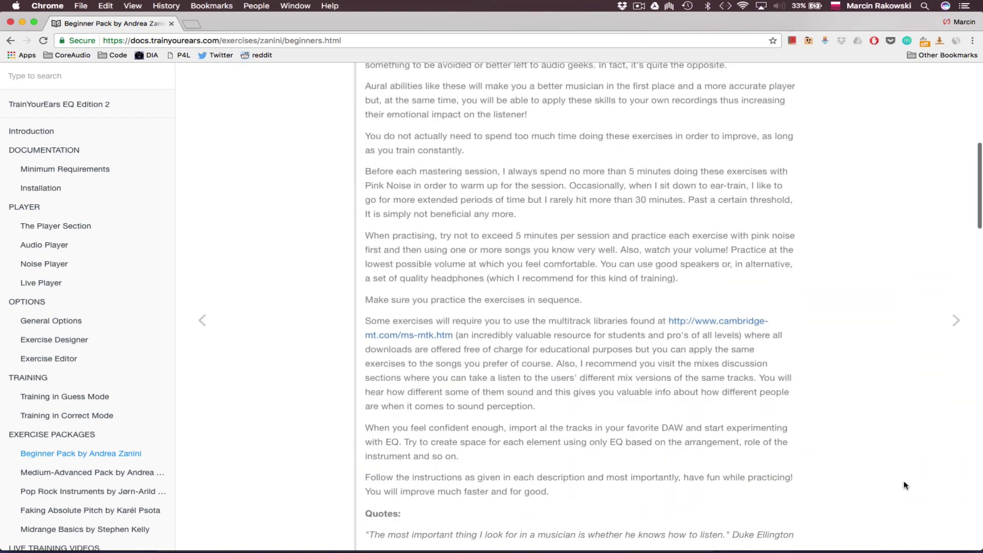
pyautogui.scroll(-10, 904, 485)
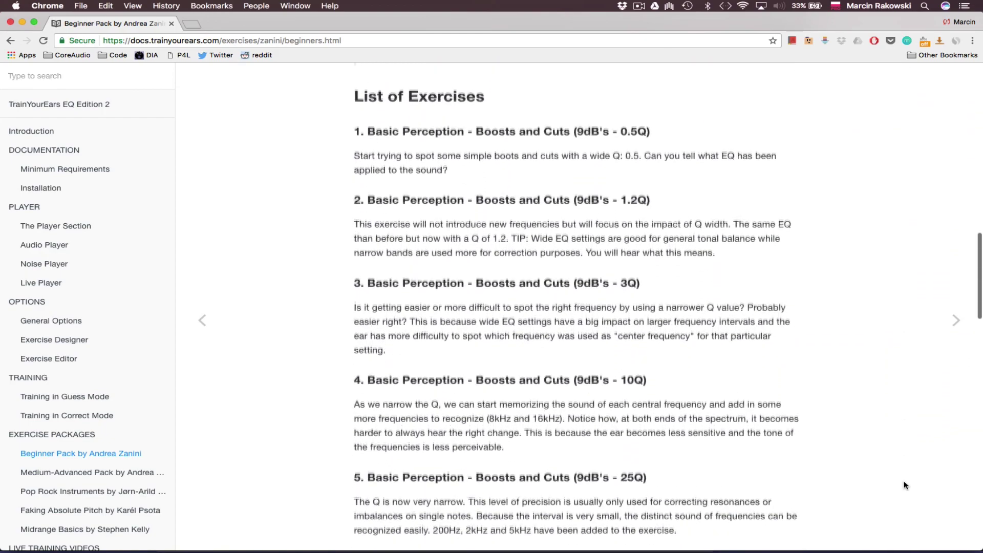
pyautogui.scroll(-6, 904, 485)
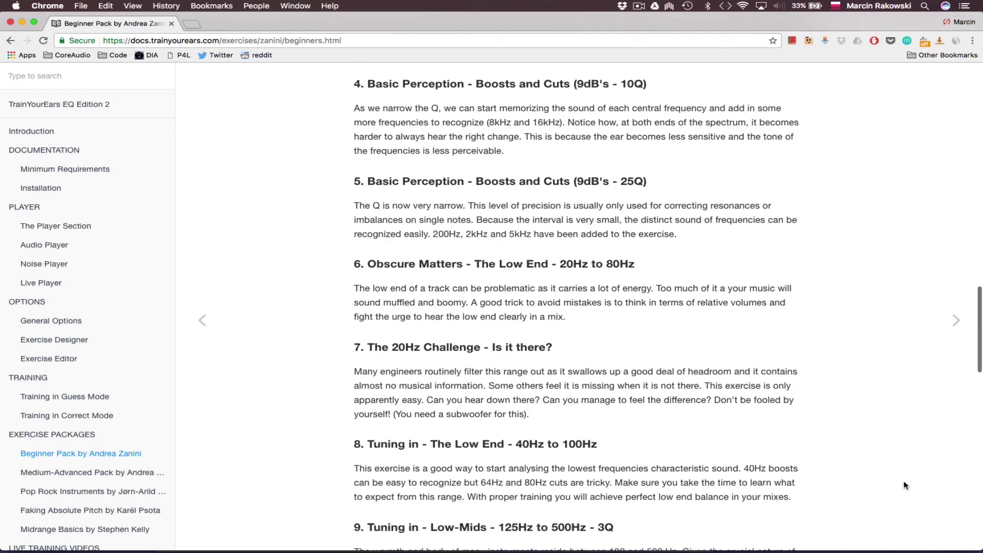
pyautogui.scroll(-5, 904, 485)
pyautogui.scroll(-6, 904, 485)
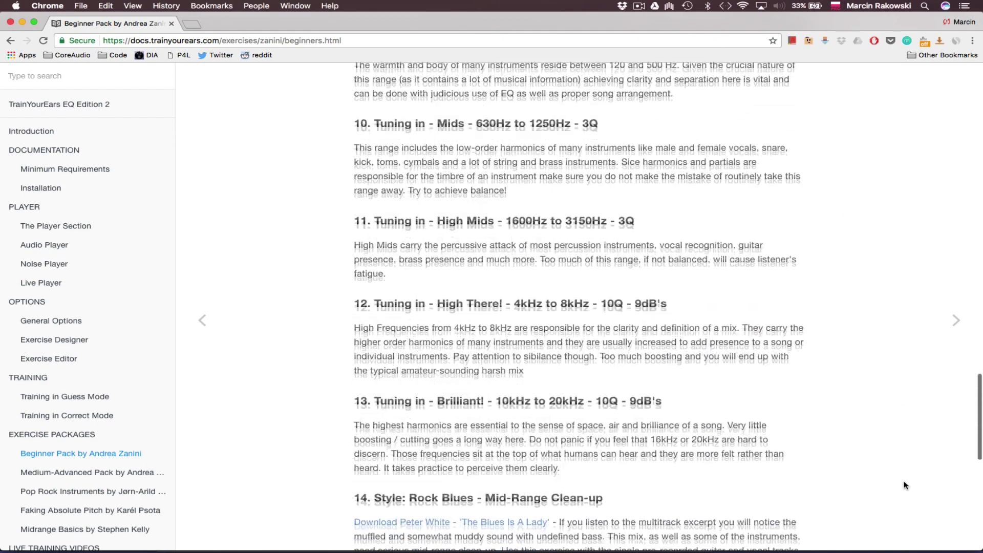
pyautogui.scroll(-2, 904, 485)
pyautogui.scroll(-4, 904, 485)
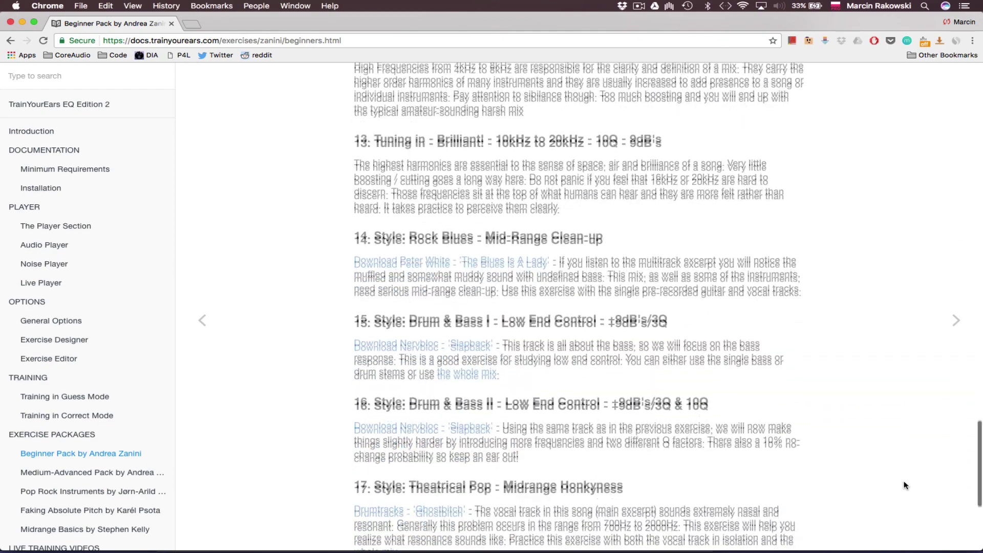
pyautogui.scroll(-3, 904, 485)
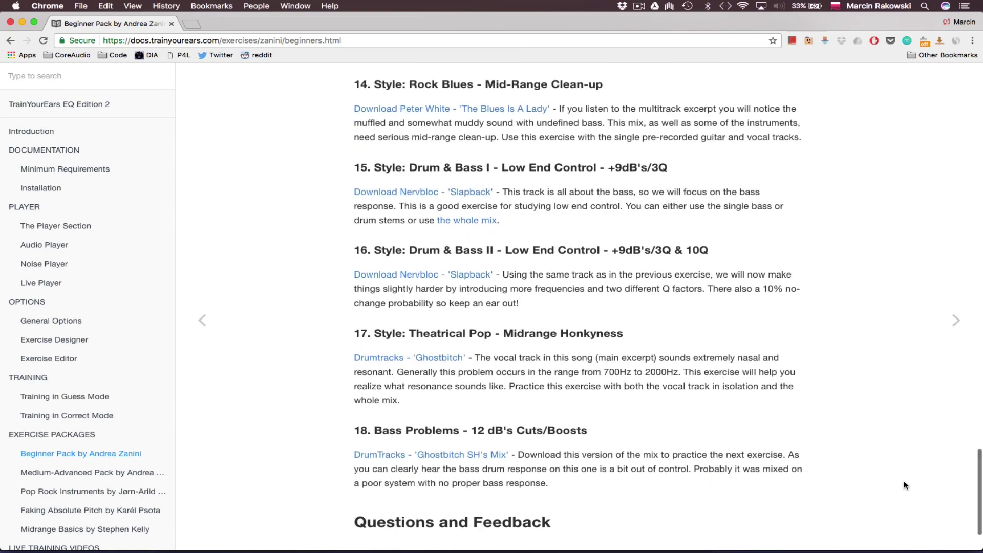
pyautogui.scroll(20, 904, 485)
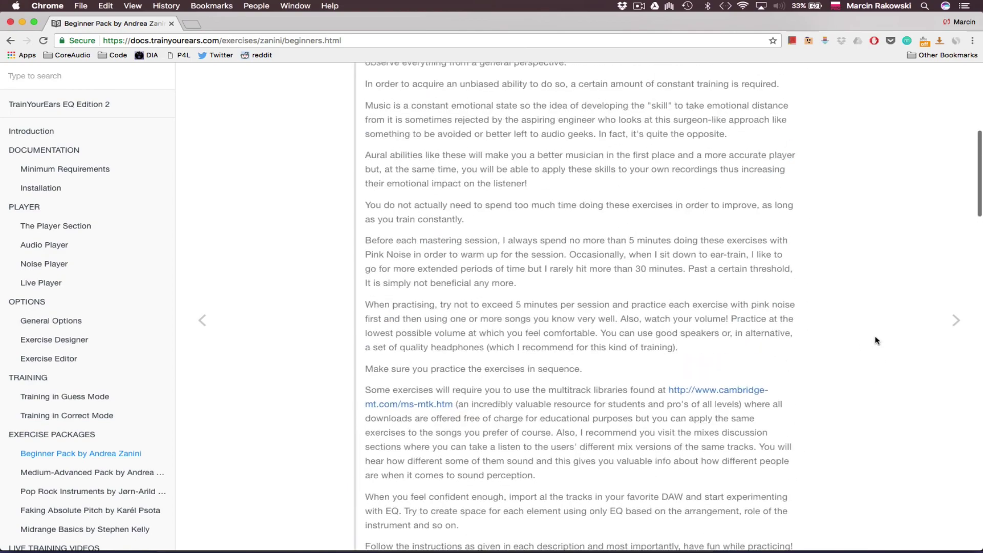
# Highlight the two quotes that end the Beginner Pack introduction, just above the List of Exercises, and clear the selection.
pyautogui.scroll(-5, 875, 338)
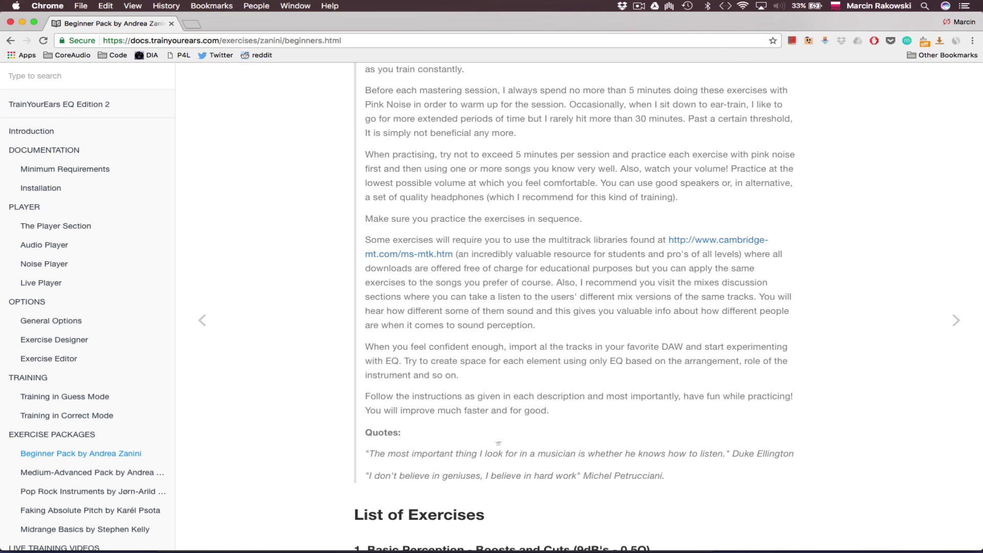
pyautogui.moveTo(498, 444); pyautogui.dragTo(699, 497)
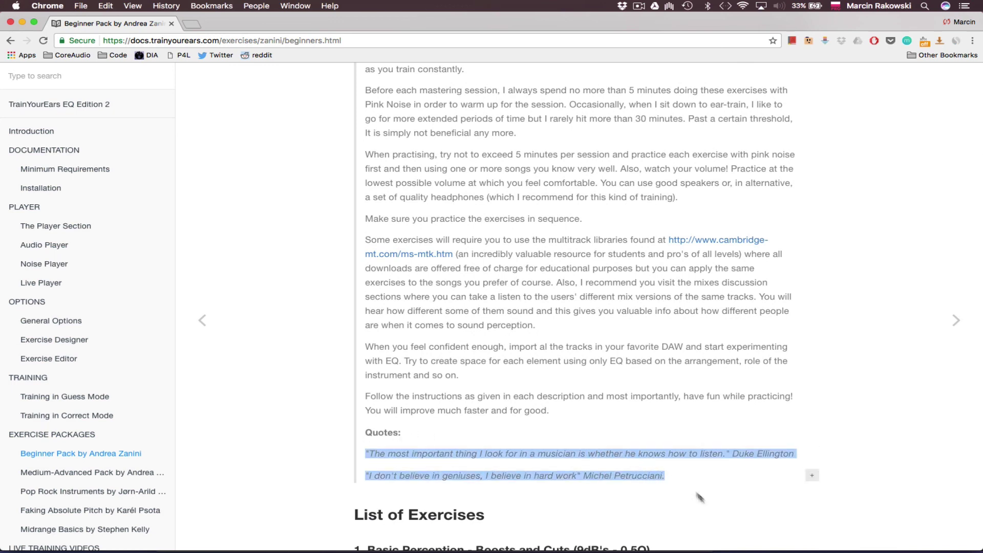
pyautogui.click(727, 522)
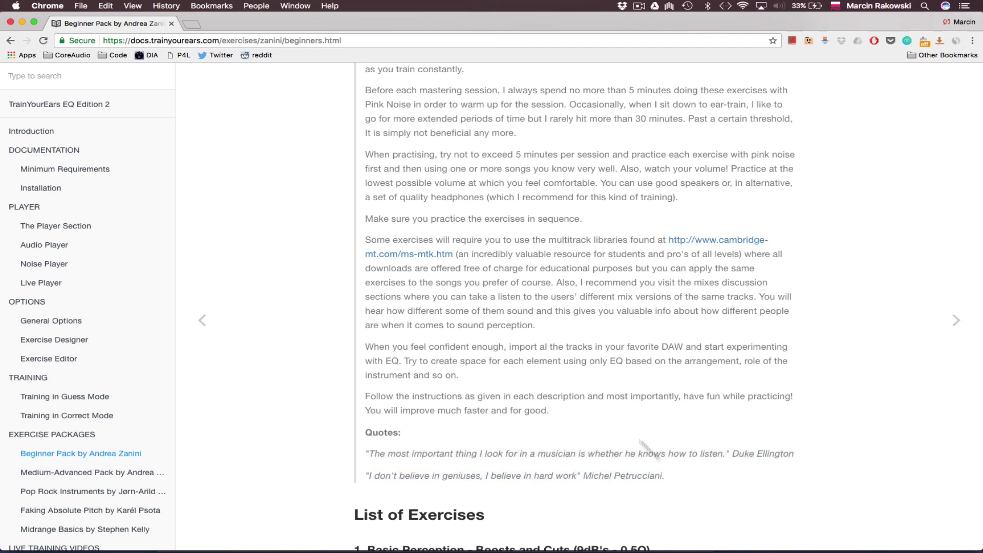
# Go to trainyourears.com and look through the home page down to the section about how much the software costs.
pyautogui.click(164, 39)
pyautogui.write('tra')
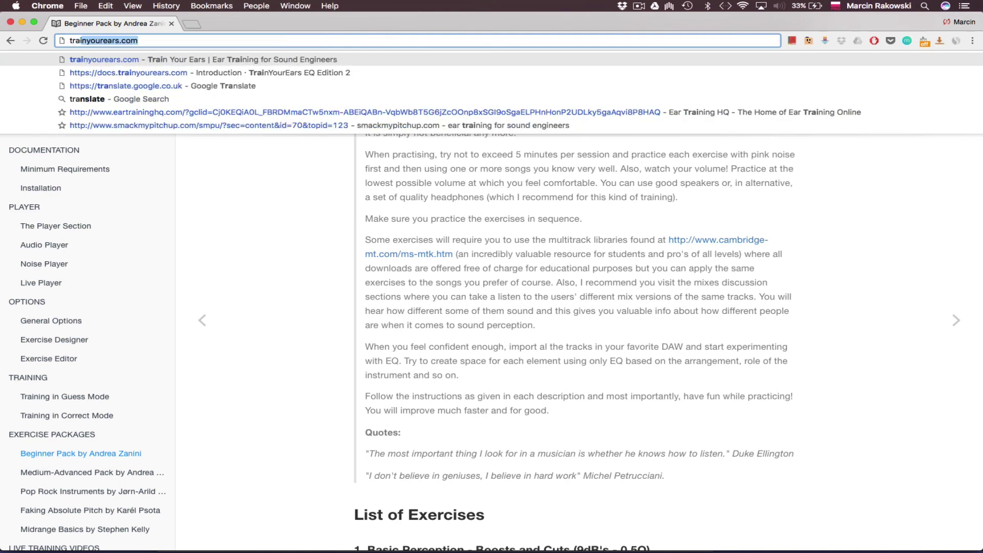
pyautogui.press('Return')
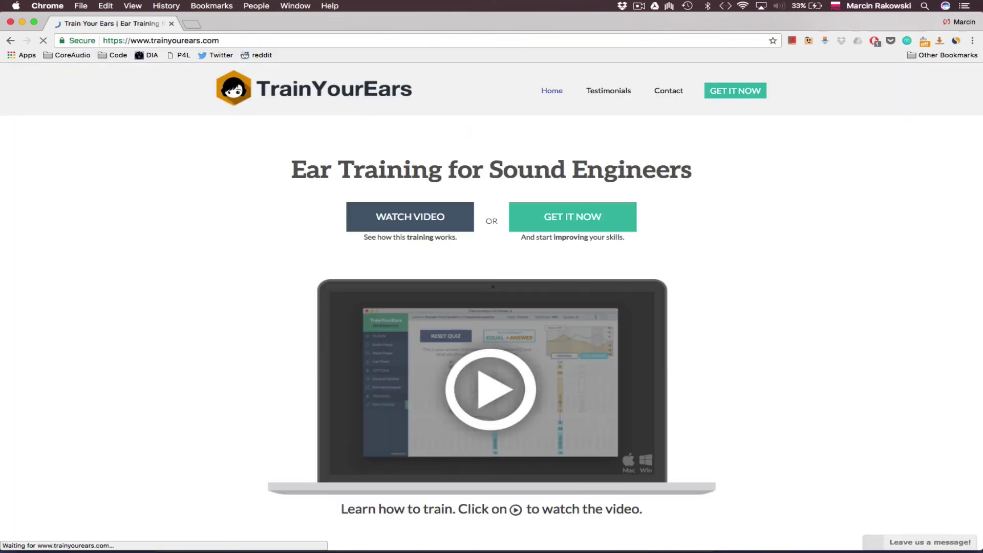
pyautogui.scroll(-3, 812, 266)
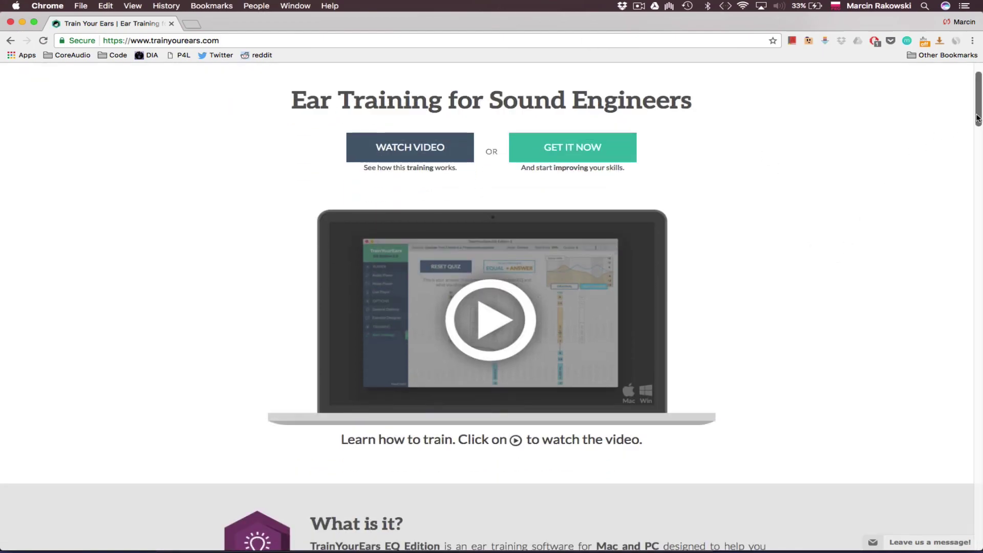
pyautogui.click(978, 146)
pyautogui.moveTo(978, 148); pyautogui.dragTo(972, 521)
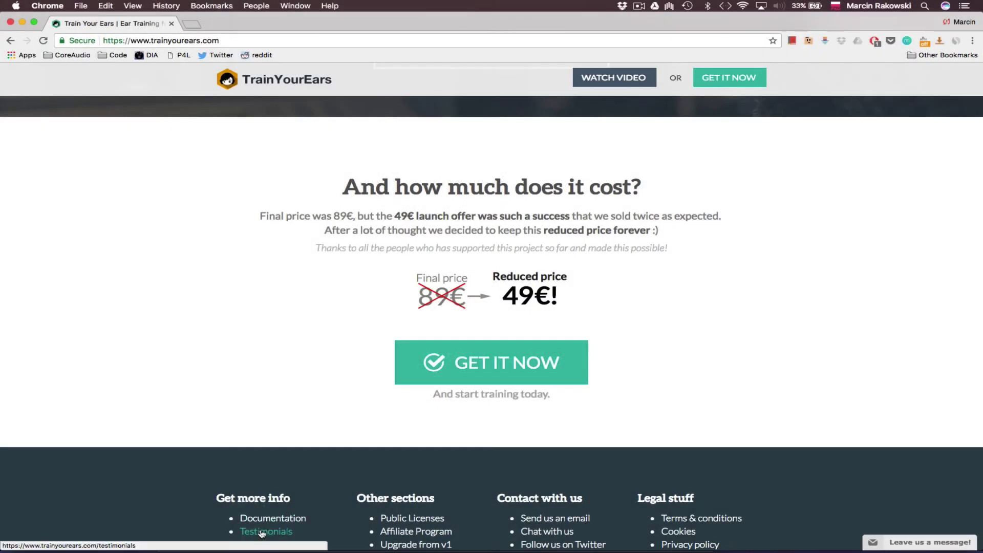
# Open the website's Testimonials page from the footer links and browse the user reviews.
pyautogui.click(261, 532)
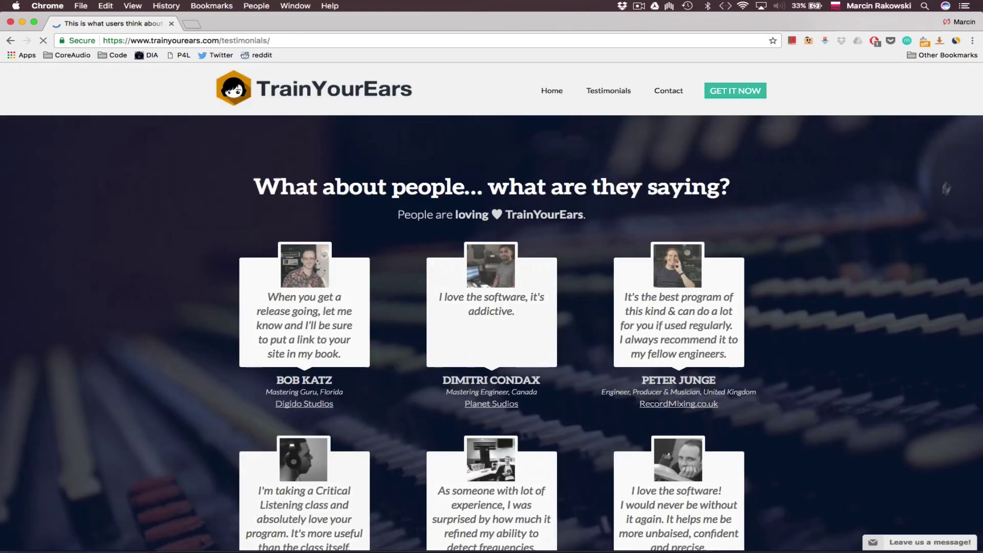
pyautogui.scroll(-5, 951, 157)
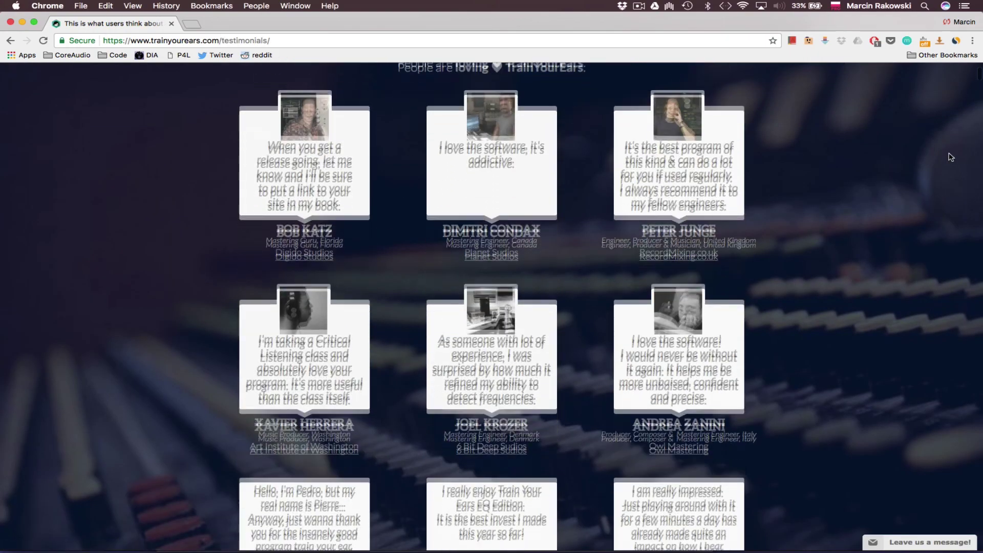
pyautogui.scroll(-3, 951, 157)
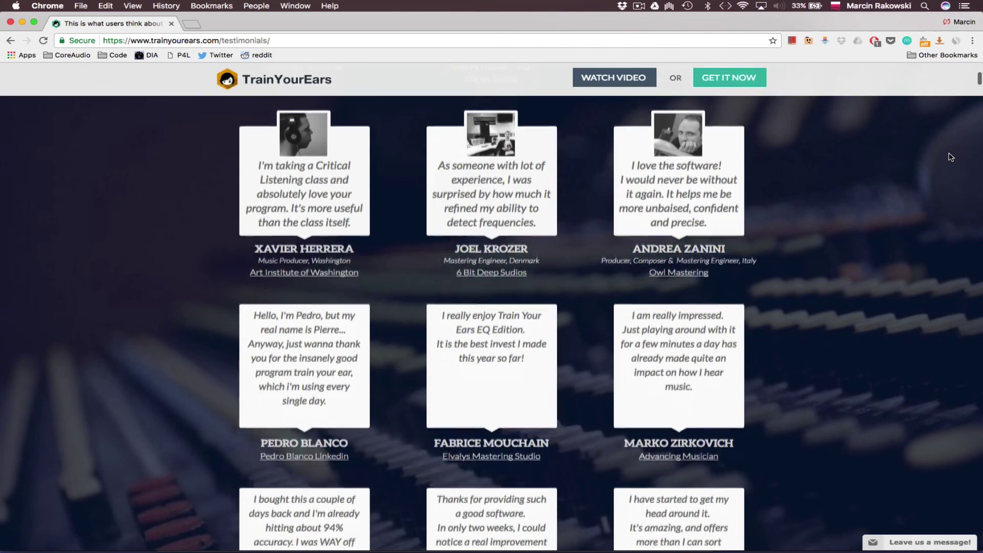
pyautogui.scroll(-4, 951, 158)
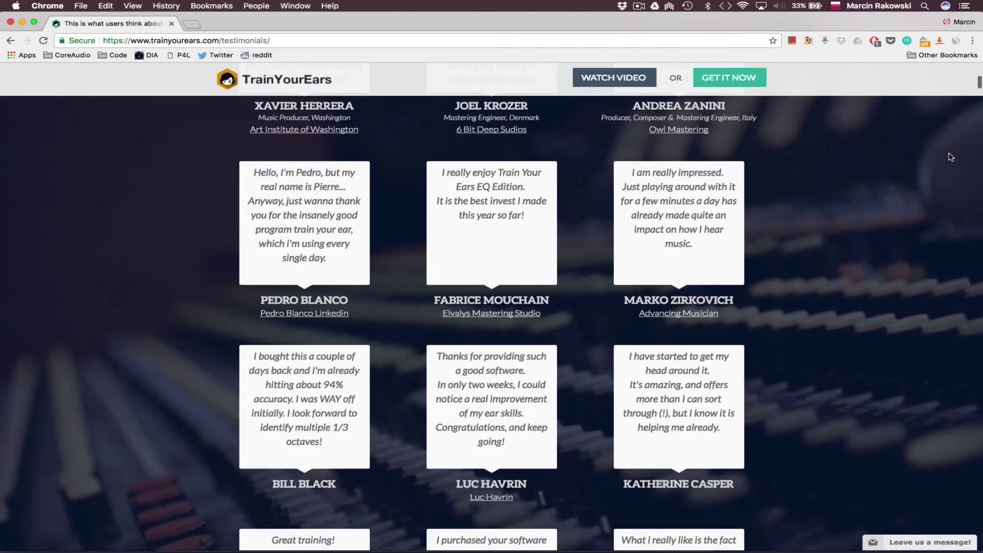